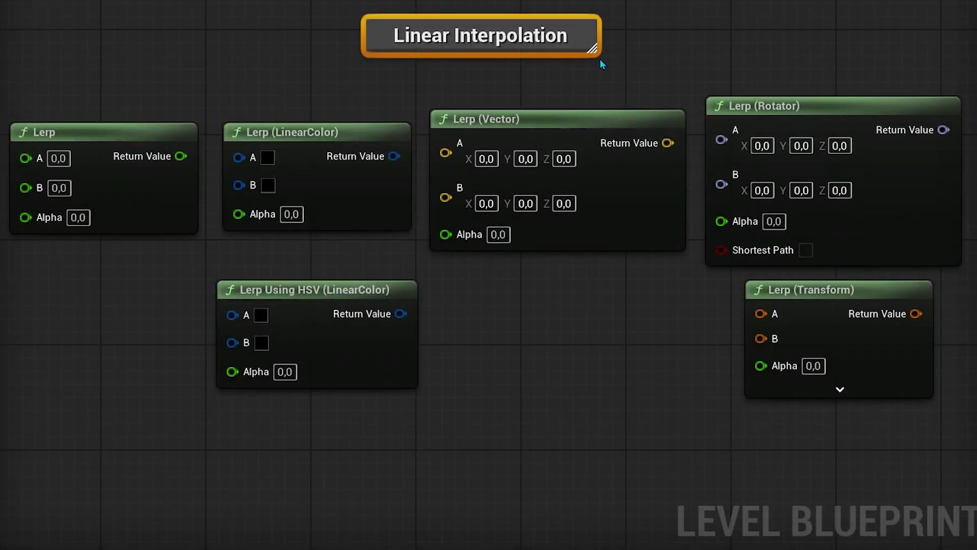
Browse the Lerp actions in the graph without adding one, then select the Lerp (LinearColor) node.
click(605, 183)
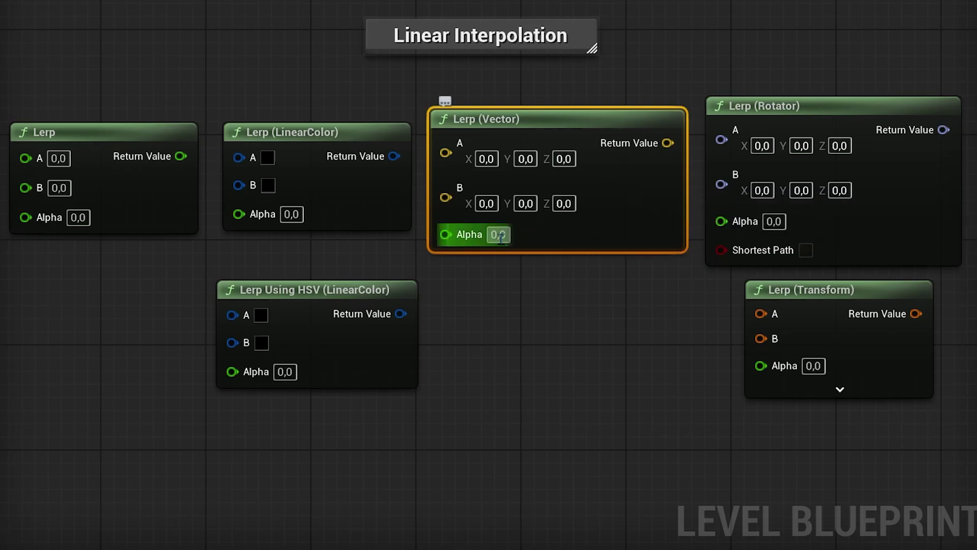
right_click(447, 276)
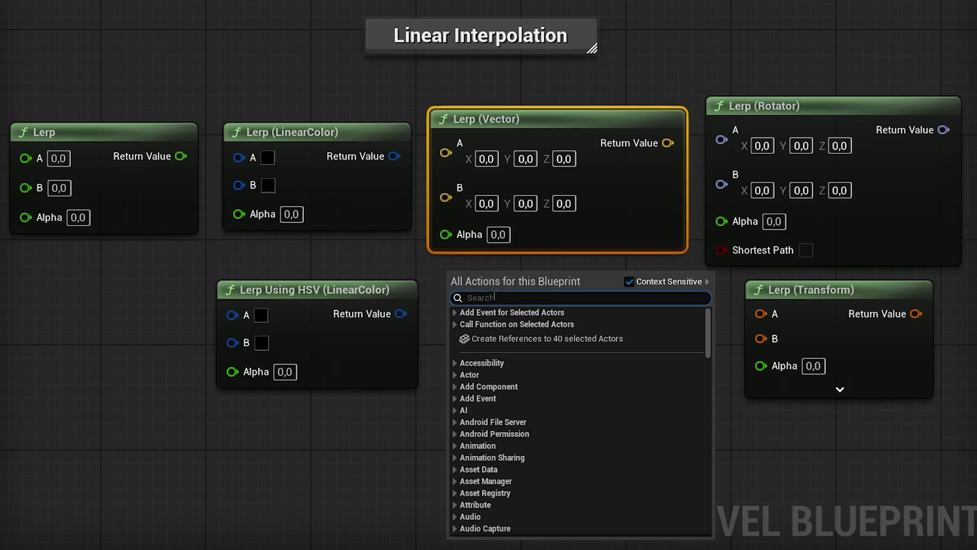
text(lerp)
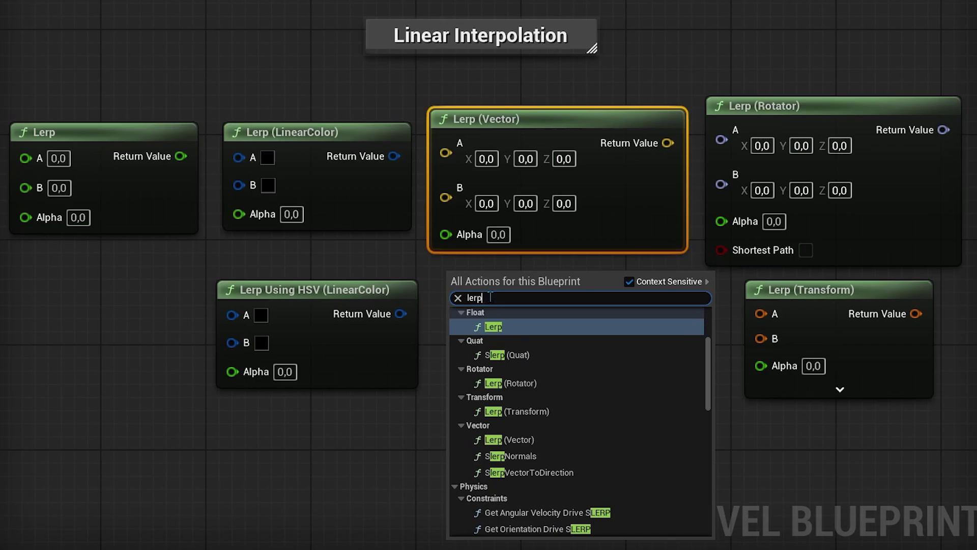
scroll(473, 348, up, 1)
scroll(472, 348, up, 1)
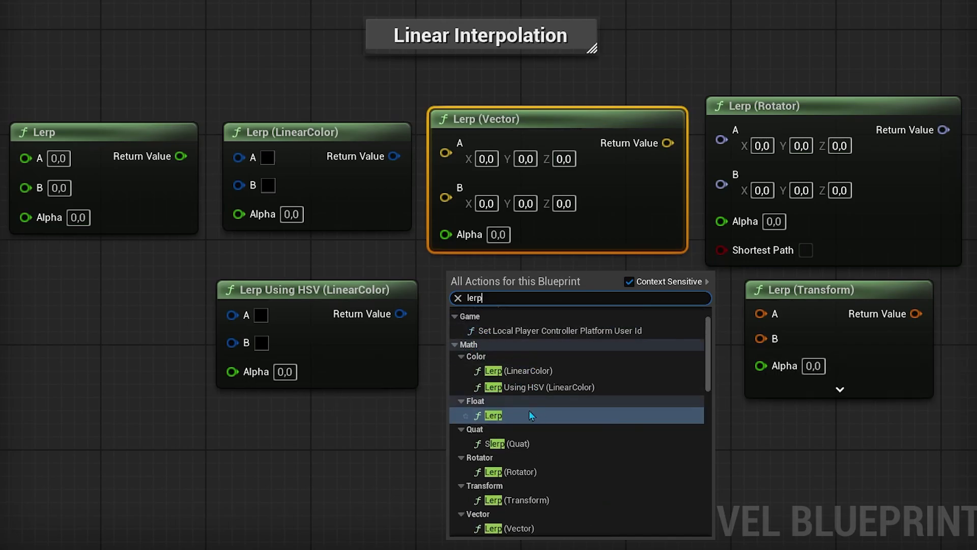
scroll(509, 499, down, 1)
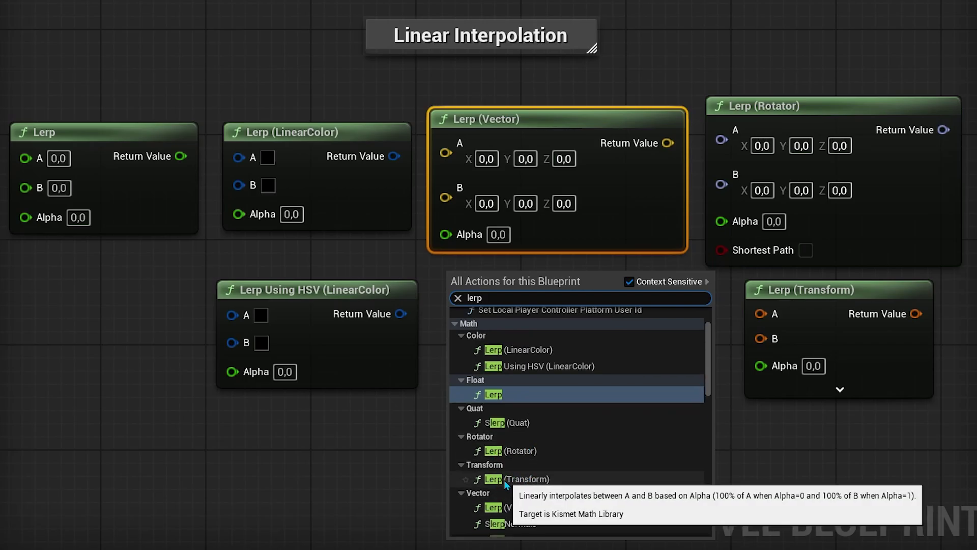
click(413, 441)
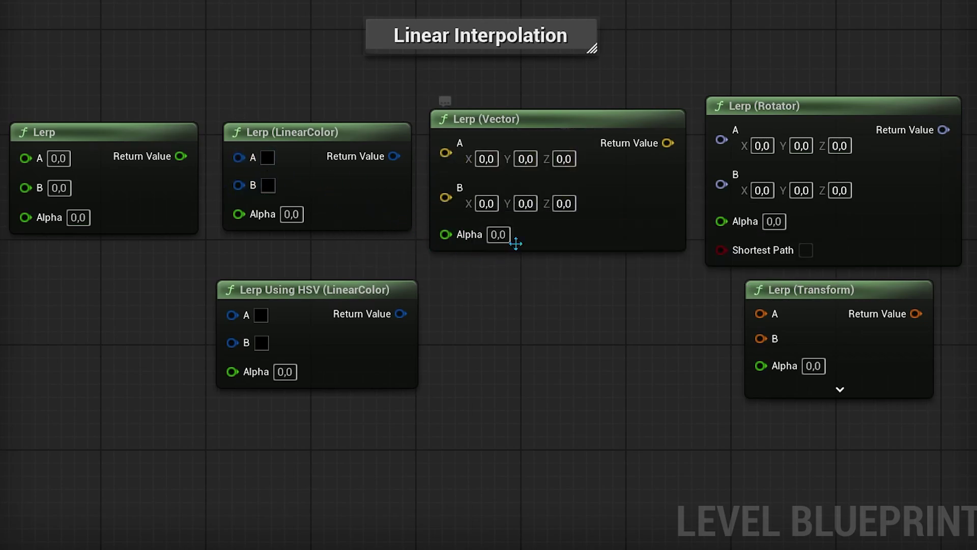
mouse_move(520, 241)
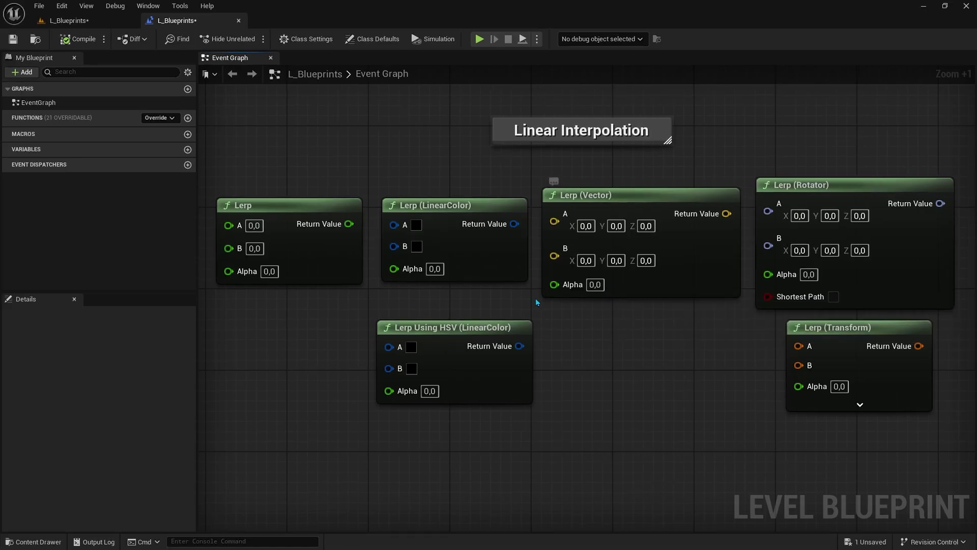
click(482, 262)
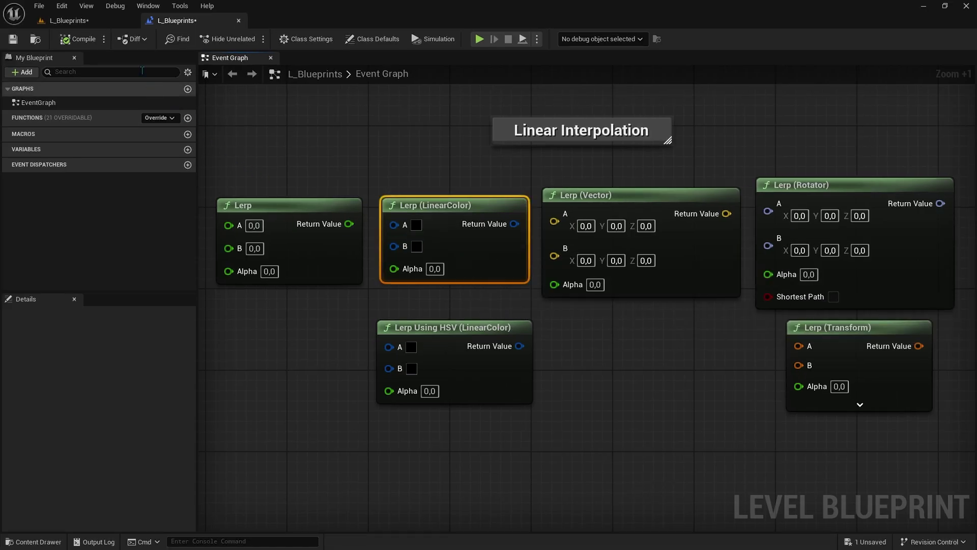
Switch to the level, test-play and stop it, then turn the view down the corridor.
click(104, 26)
key(alt+p)
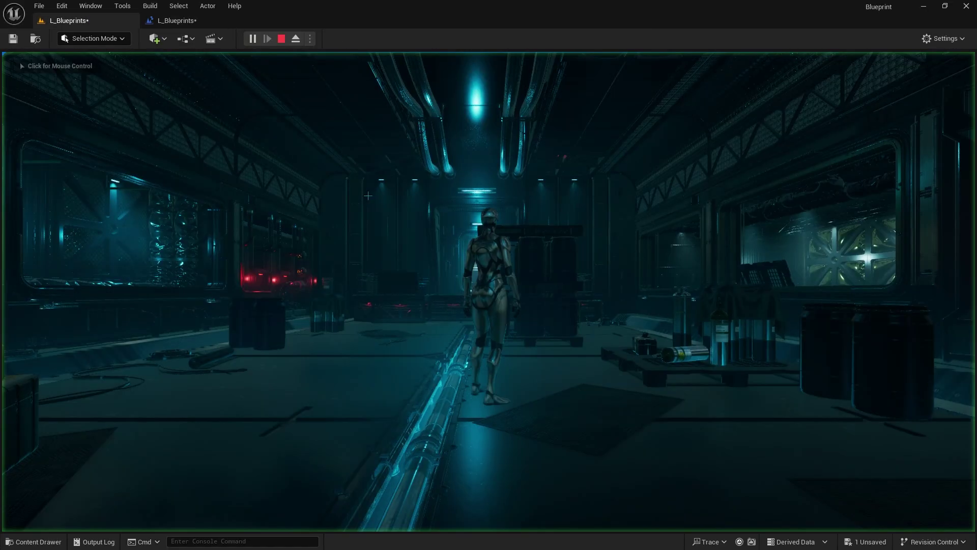
key(Escape)
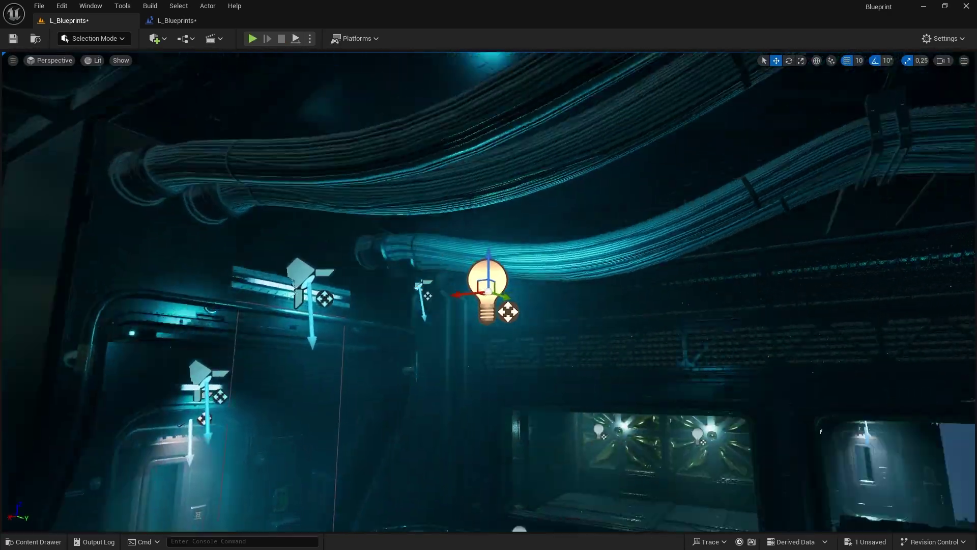
click(424, 493)
right_drag(424, 492, 560, 489)
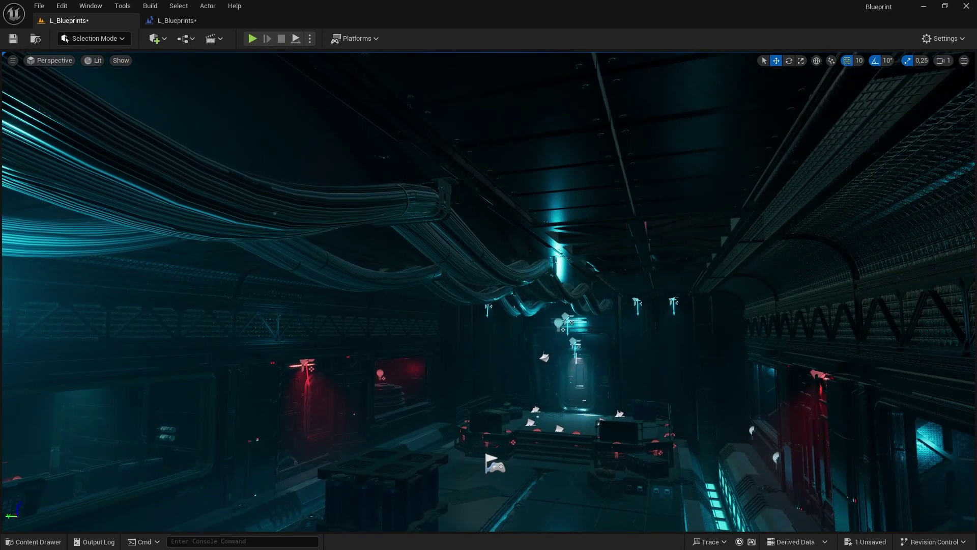
Open Outliner 2, filter it by 'point' and select all 64 point lights.
click(90, 6)
mouse_move(137, 96)
click(257, 109)
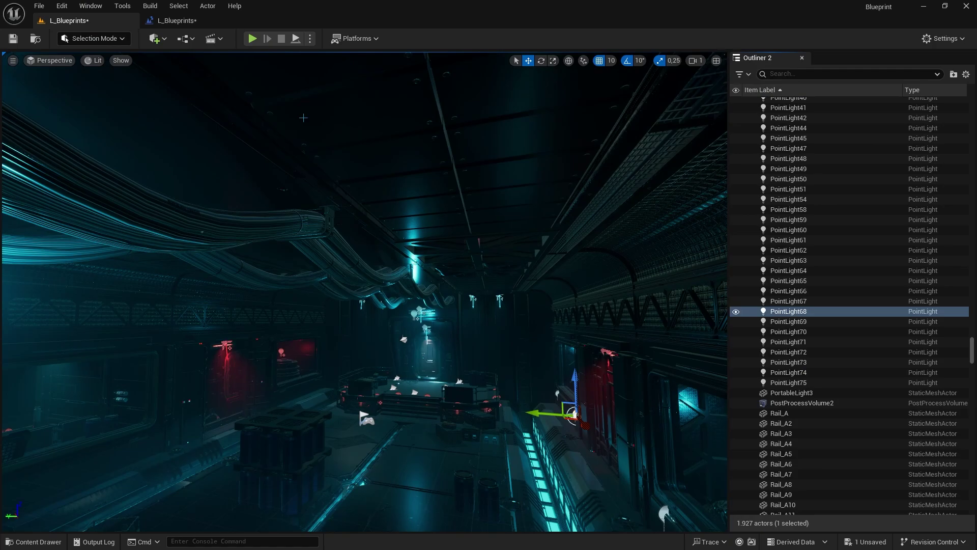
click(794, 74)
text(point)
key(Return)
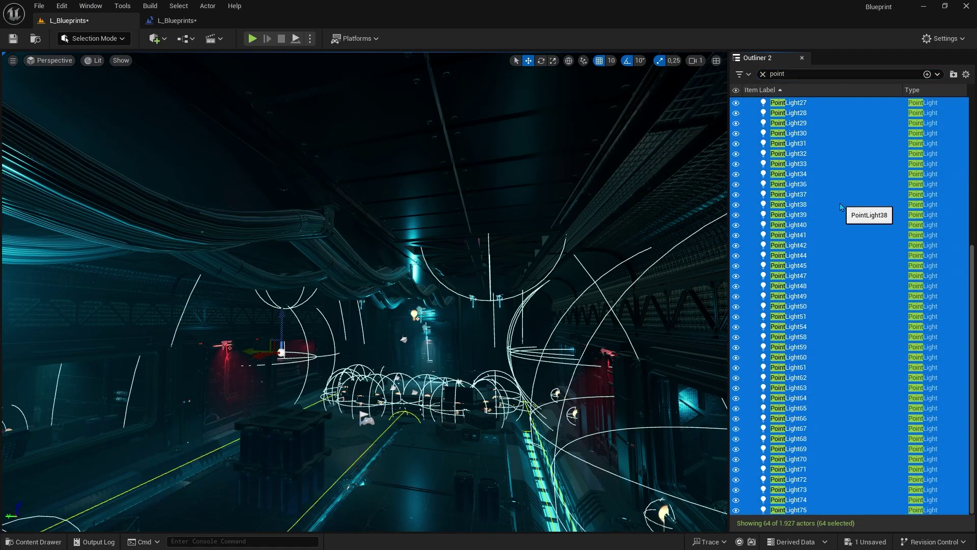
scroll(838, 334, up, 5)
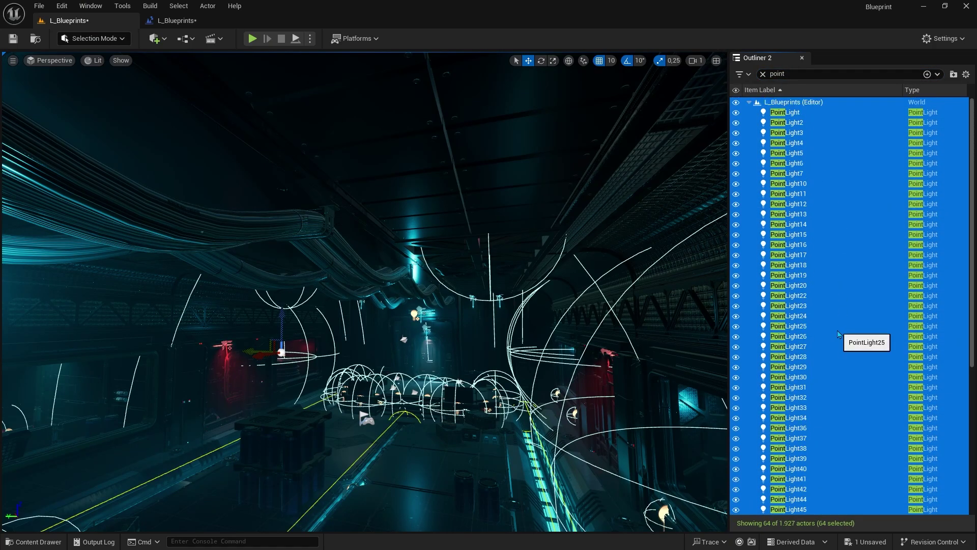
Reopen the Level Blueprint and pan to empty graph space.
click(210, 38)
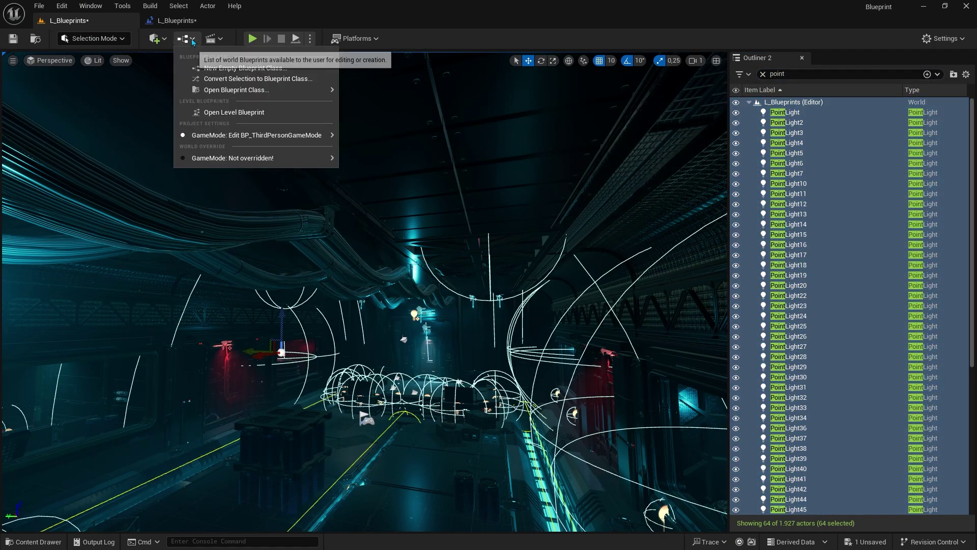
click(222, 115)
mouse_move(506, 502)
right_down()
mouse_move(523, 132)
mouse_move(438, 202)
right_up()
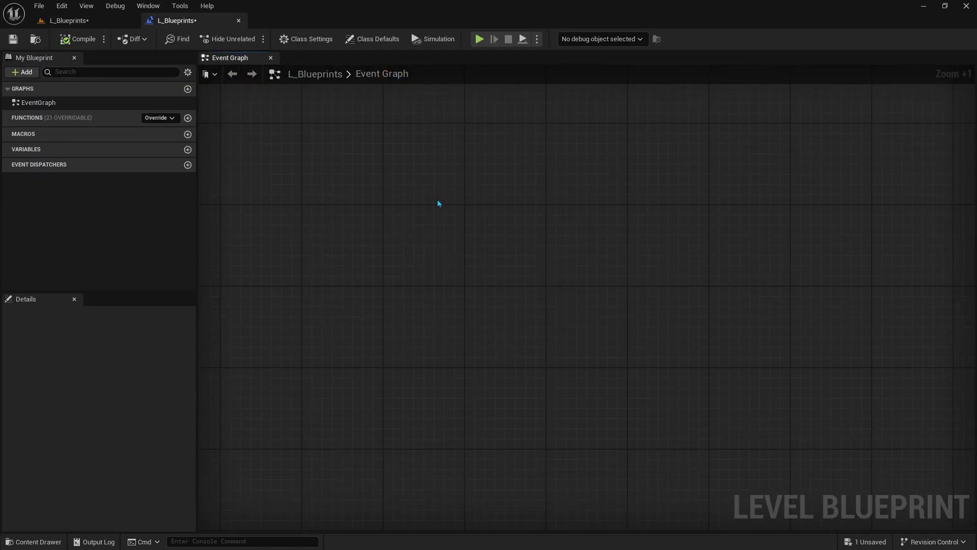
Add a Get All Actors Of Class node with the actor class set to Point Light.
right_click(361, 279)
text(get all)
click(423, 323)
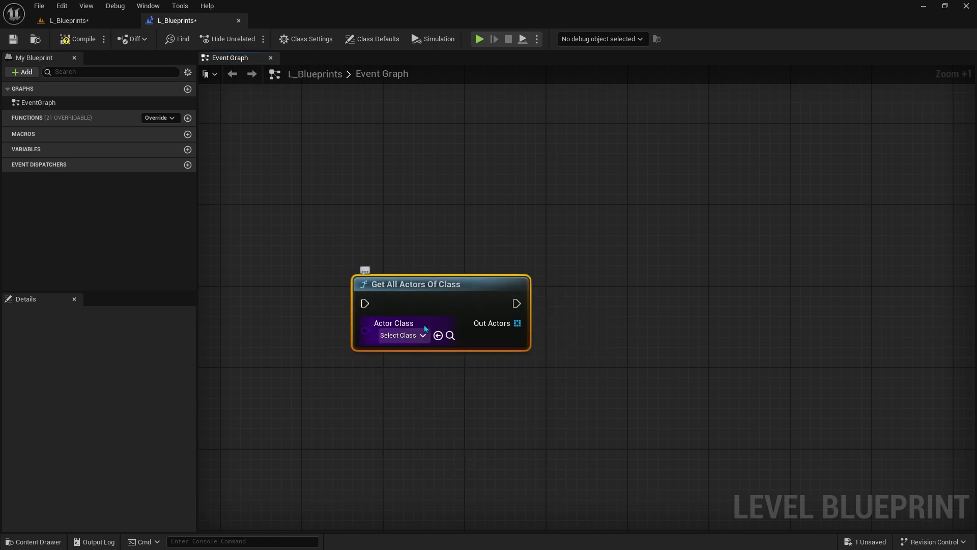
click(422, 334)
text(point)
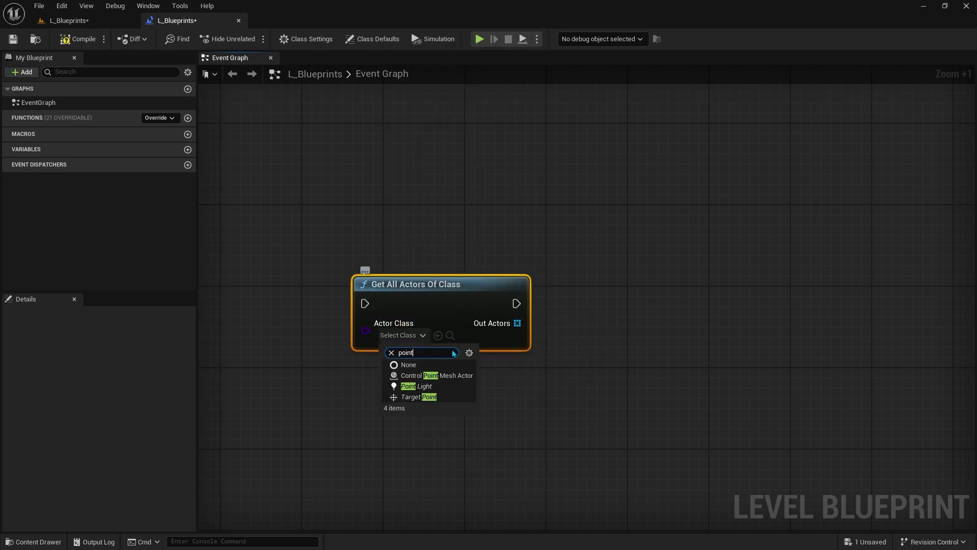
click(423, 386)
Loop over the found Out Actors with a For Each Loop.
mouse_move(511, 323)
mouse_down()
mouse_move(535, 328)
mouse_move(545, 313)
mouse_up()
text(for)
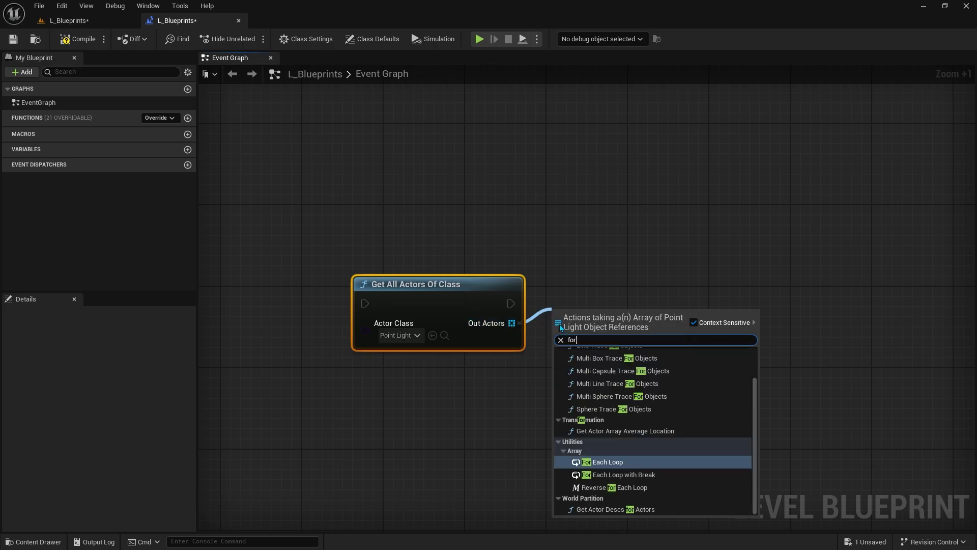
click(622, 462)
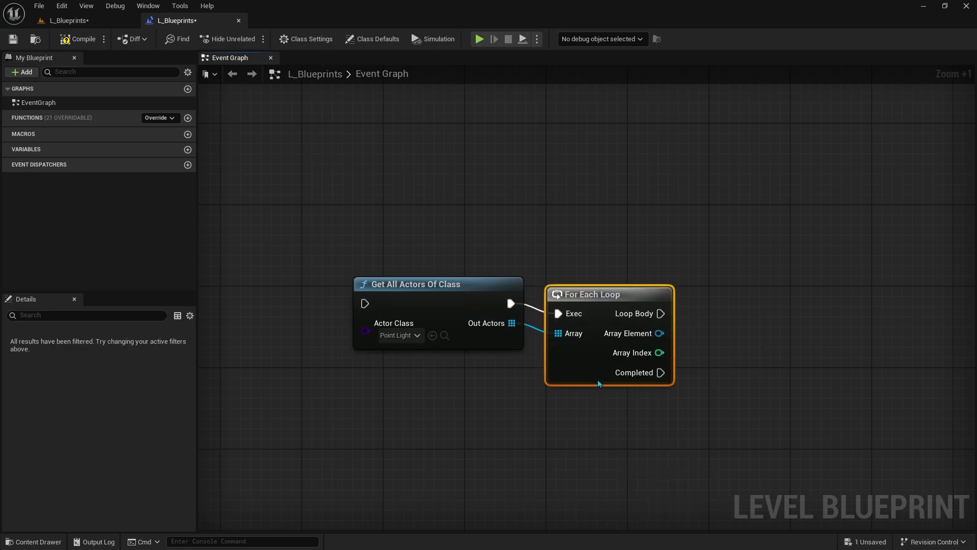
drag(598, 381, 600, 374)
Call Set Light Color on each loop element's Point Light Component every loop pass.
drag(659, 323, 733, 317)
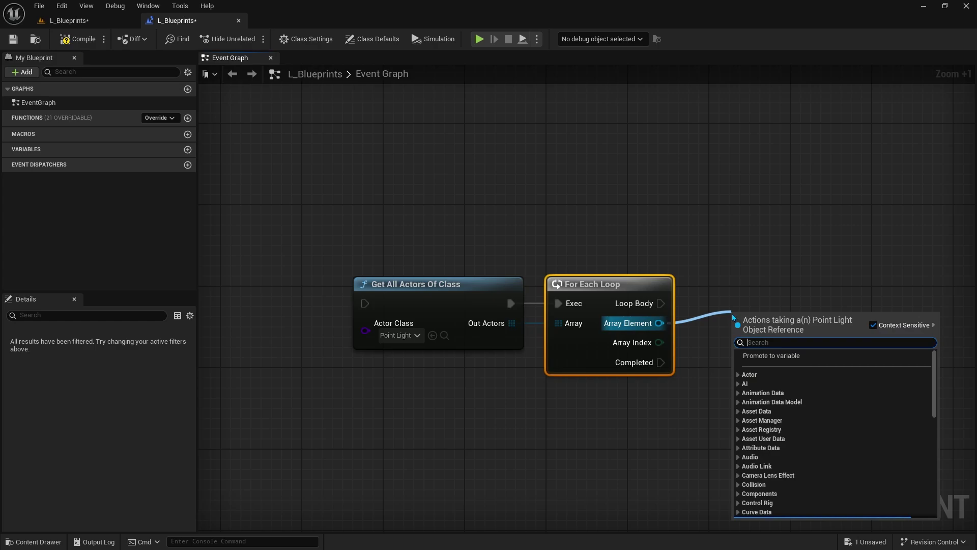
text(set light)
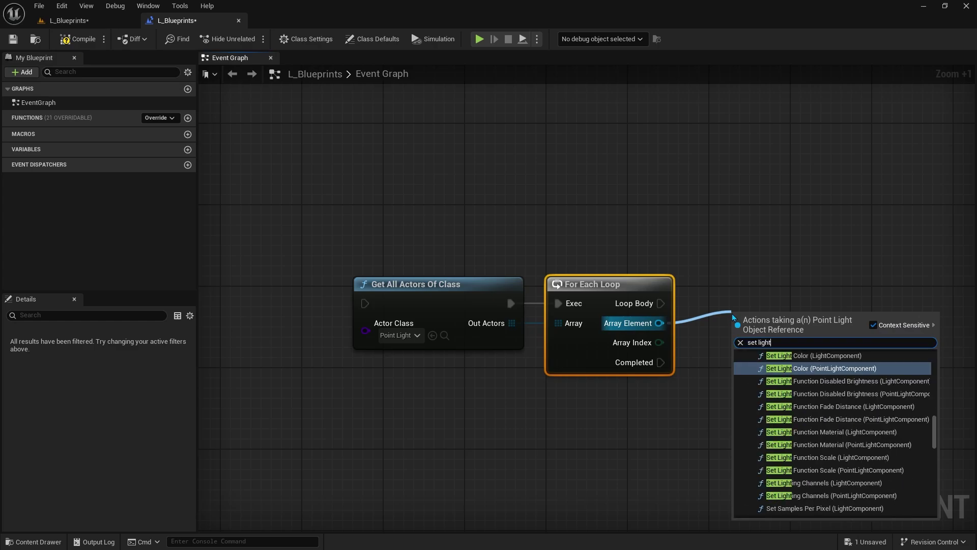
click(794, 368)
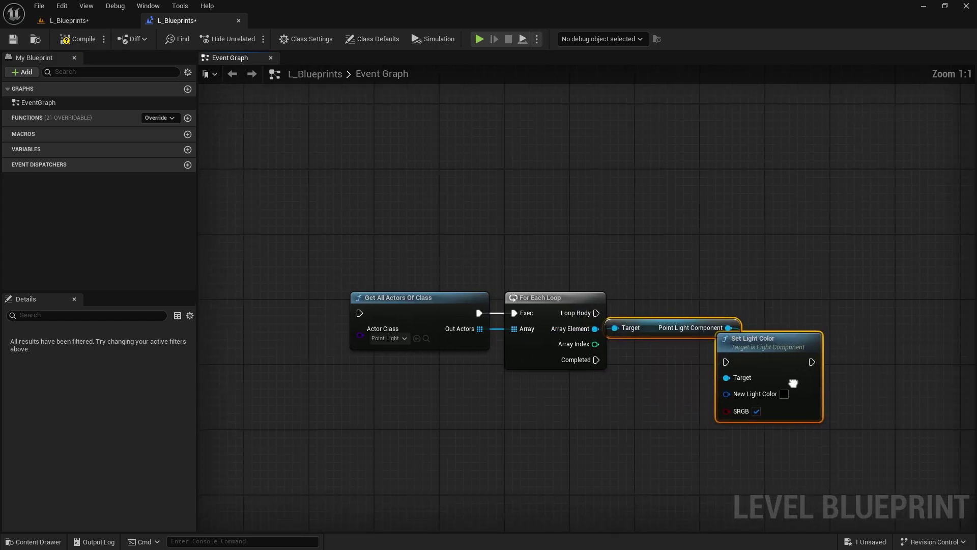
right_drag(792, 382, 741, 375)
mouse_move(743, 331)
mouse_down()
mouse_move(792, 281)
mouse_move(544, 309)
mouse_up()
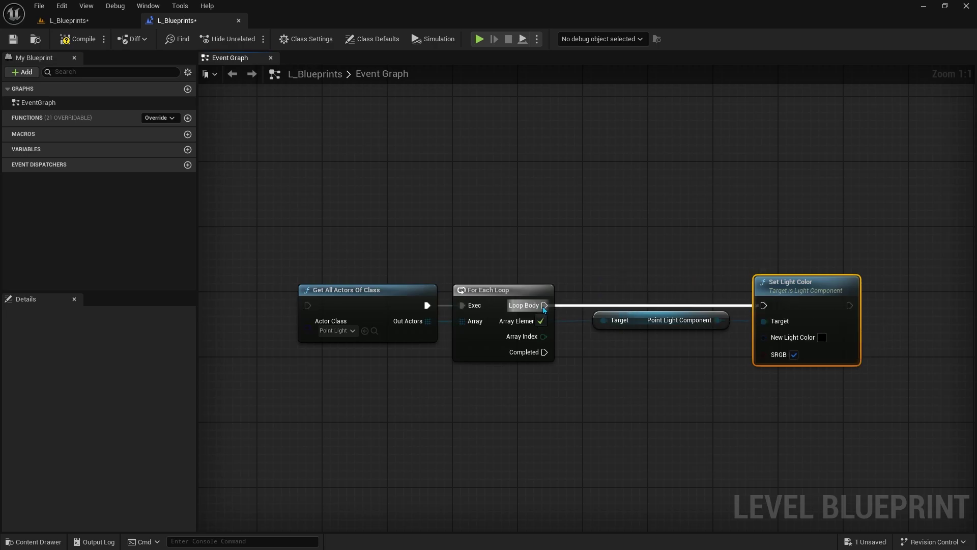
drag(764, 337, 689, 368)
text(lerp)
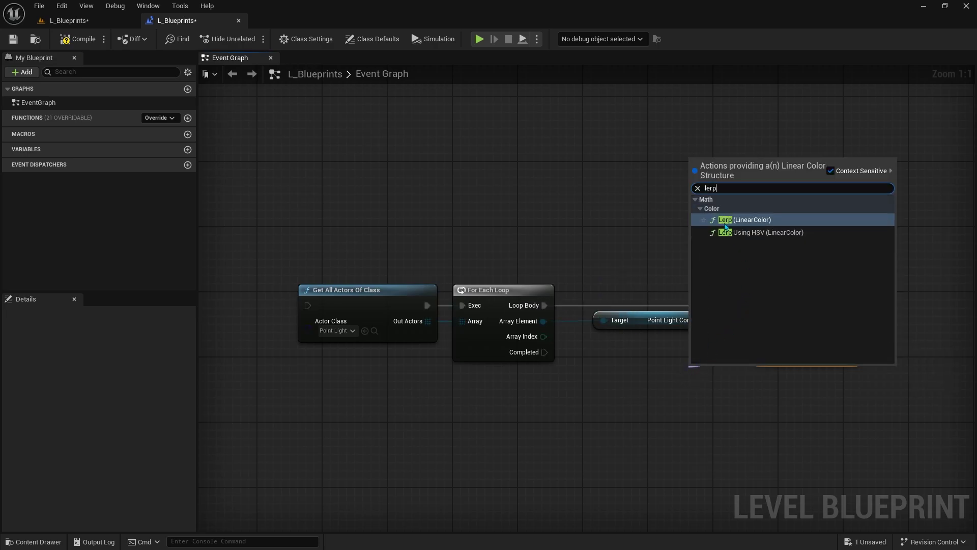
Feed New Light Color from a Lerp (LinearColor) with A green and B bright red.
click(725, 226)
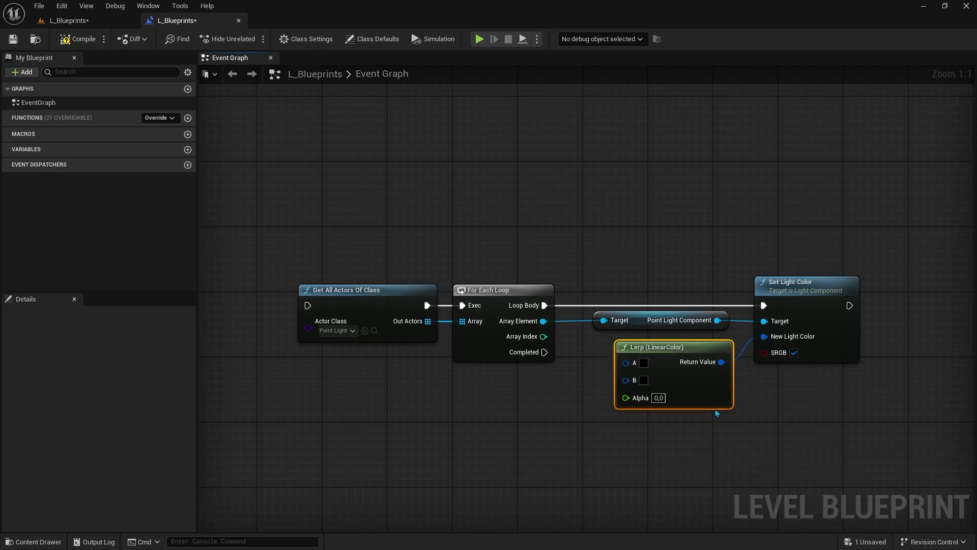
click(643, 362)
click(687, 401)
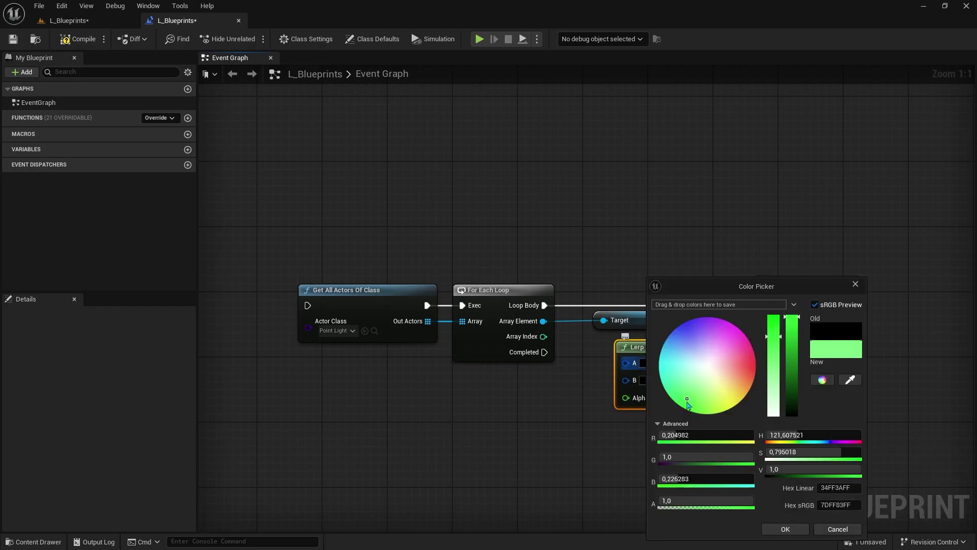
click(785, 529)
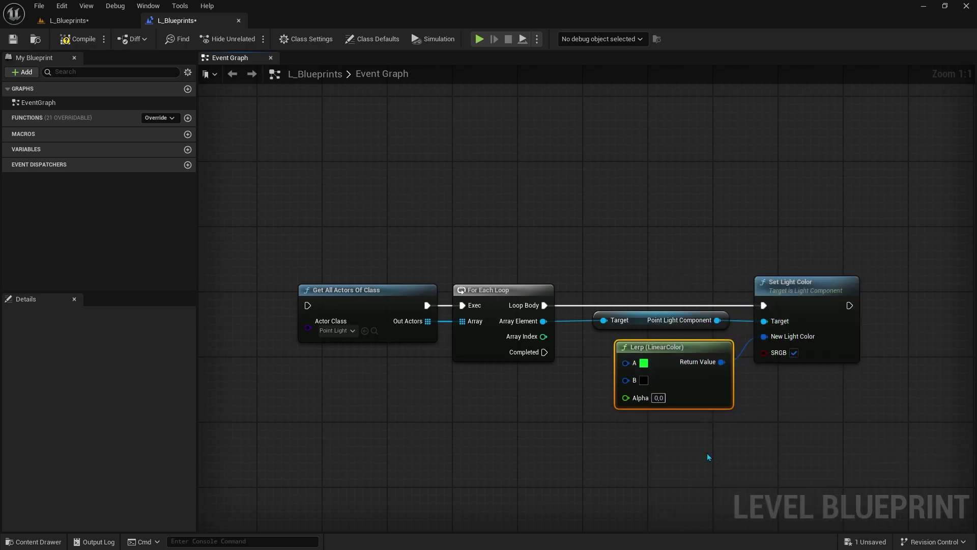
click(644, 380)
click(768, 340)
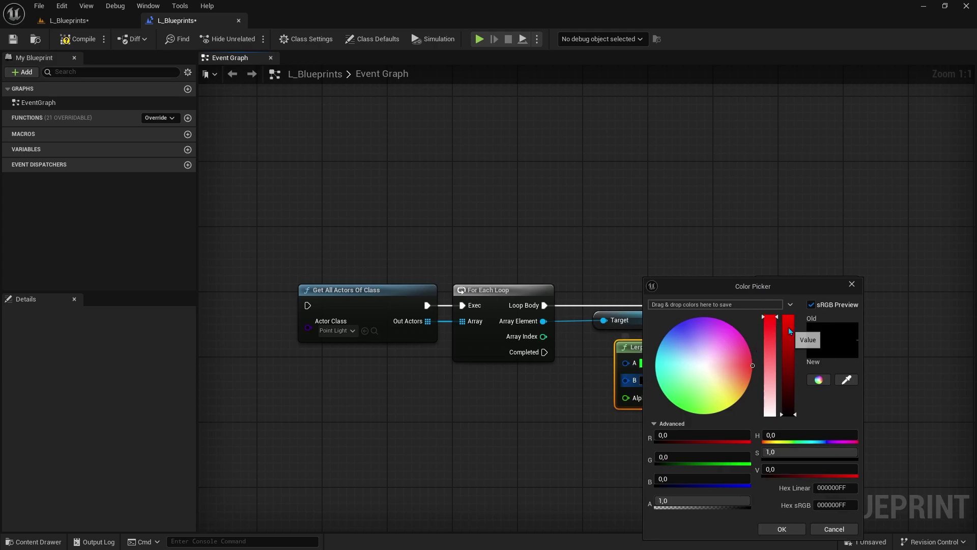
drag(789, 331, 790, 305)
click(782, 529)
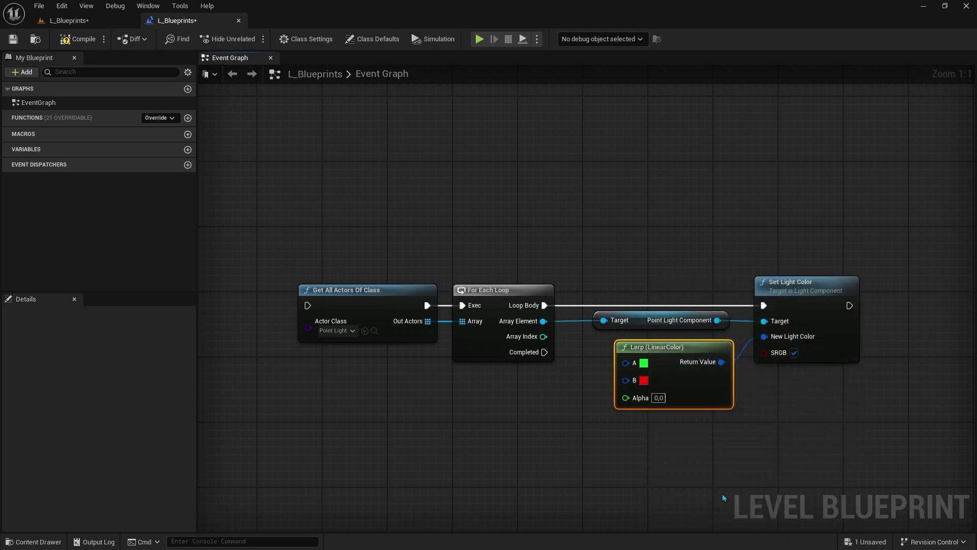
Add a timeline named 'Timeline Lerp' and wire its Update to Get All Actors Of Class.
drag(802, 422, 370, 306)
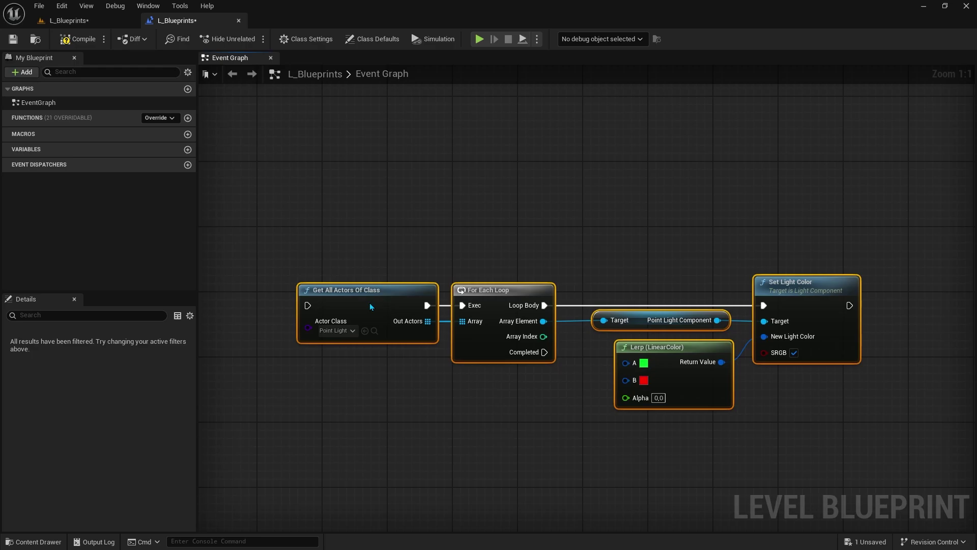
right_drag(369, 303, 475, 301)
right_click(224, 280)
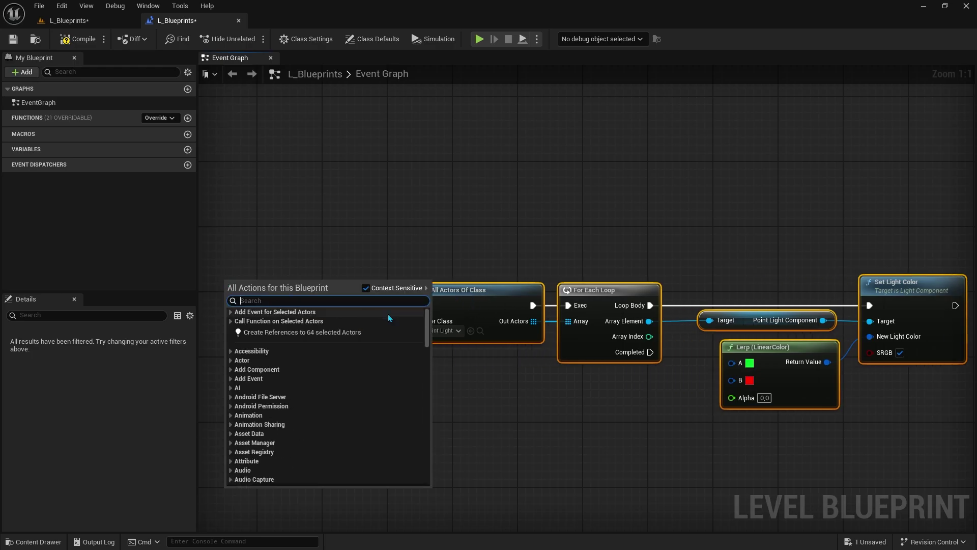
scroll(389, 475, down, 15)
click(269, 481)
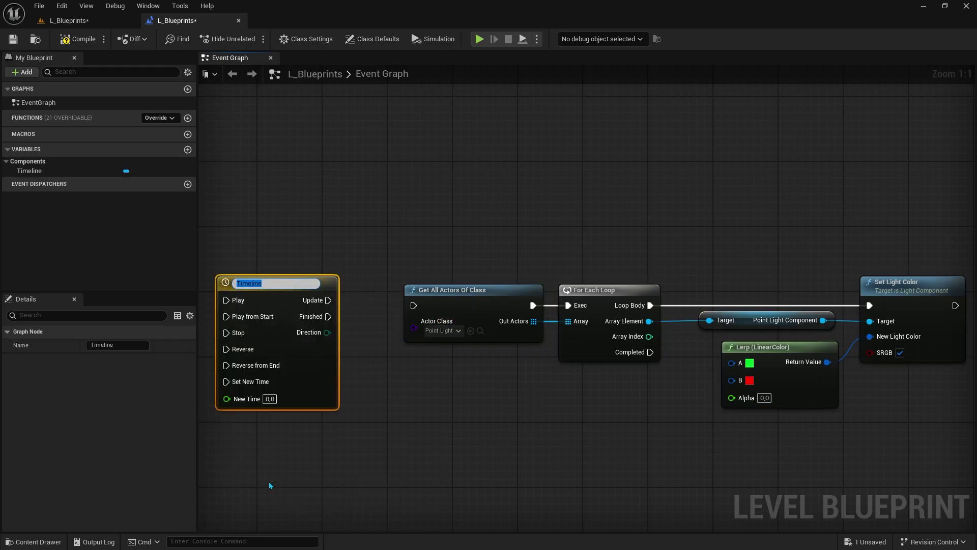
key(Return)
text(Lerp)
key(Return)
drag(305, 396, 336, 406)
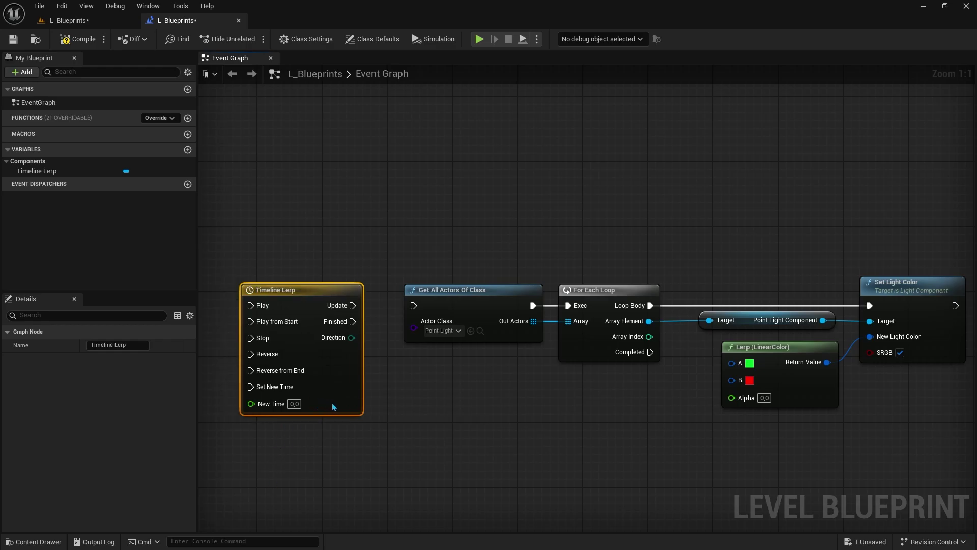
right_drag(340, 403, 326, 402)
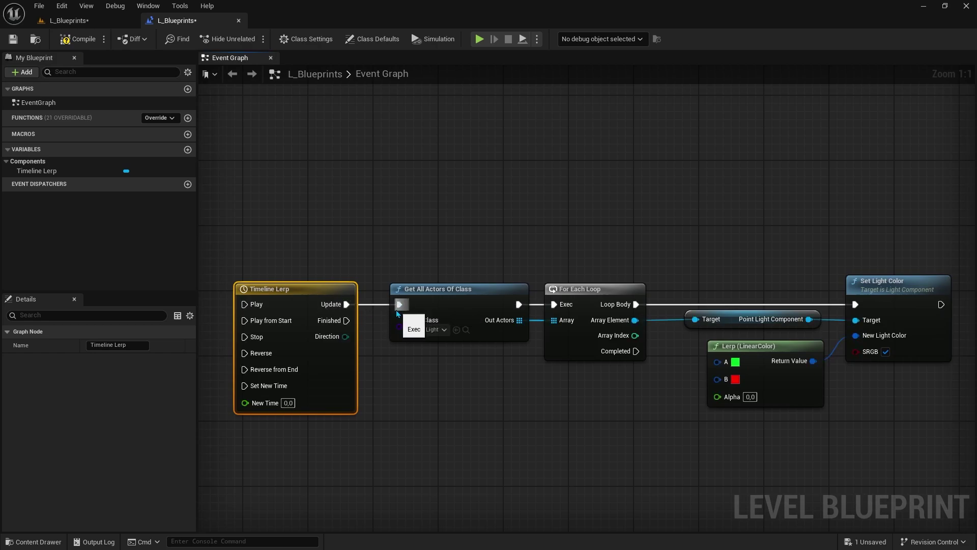
drag(346, 304, 399, 304)
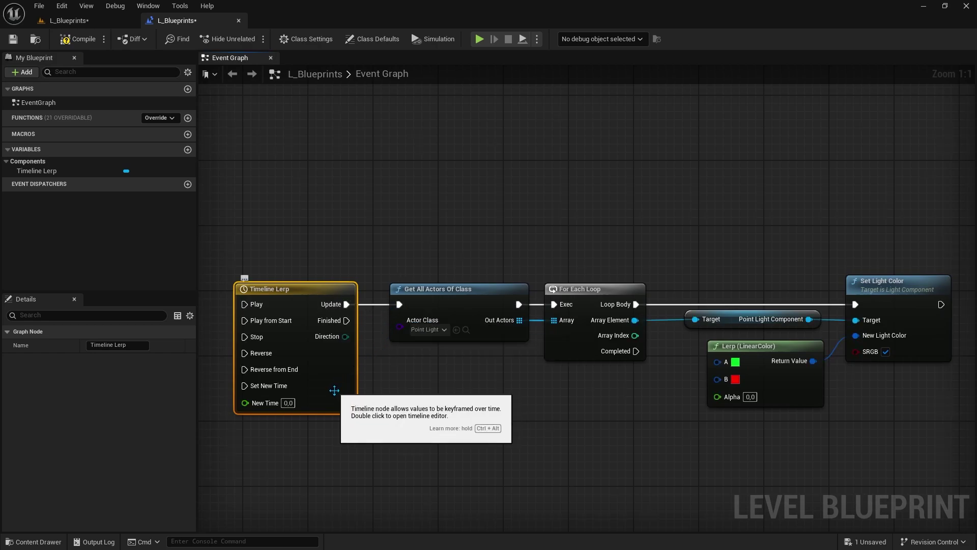
Add a float track 'Alpha' and set the timeline to 1 second with AutoPlay and Loop.
double_click(334, 382)
click(223, 86)
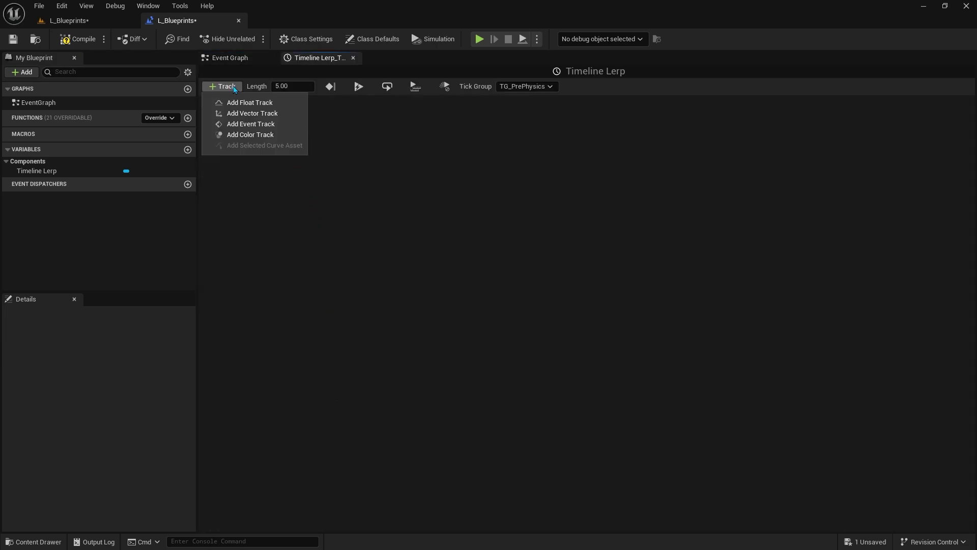
click(249, 101)
text(Al)
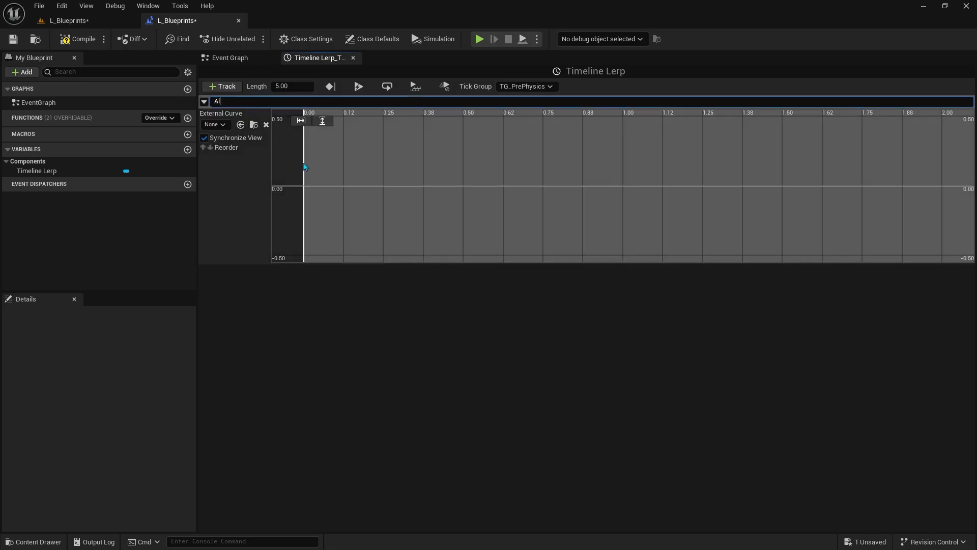
text(pha)
key(Return)
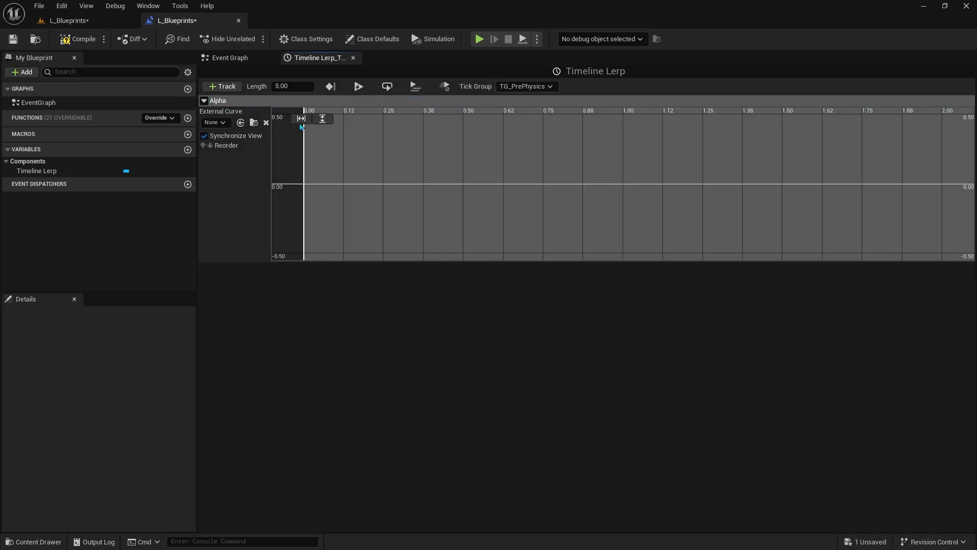
click(293, 86)
text(1)
key(Return)
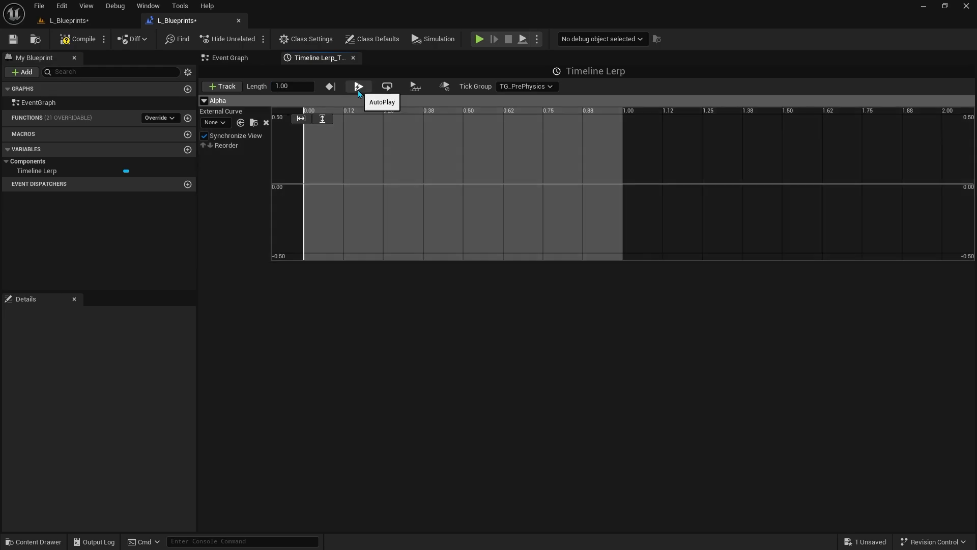
click(361, 89)
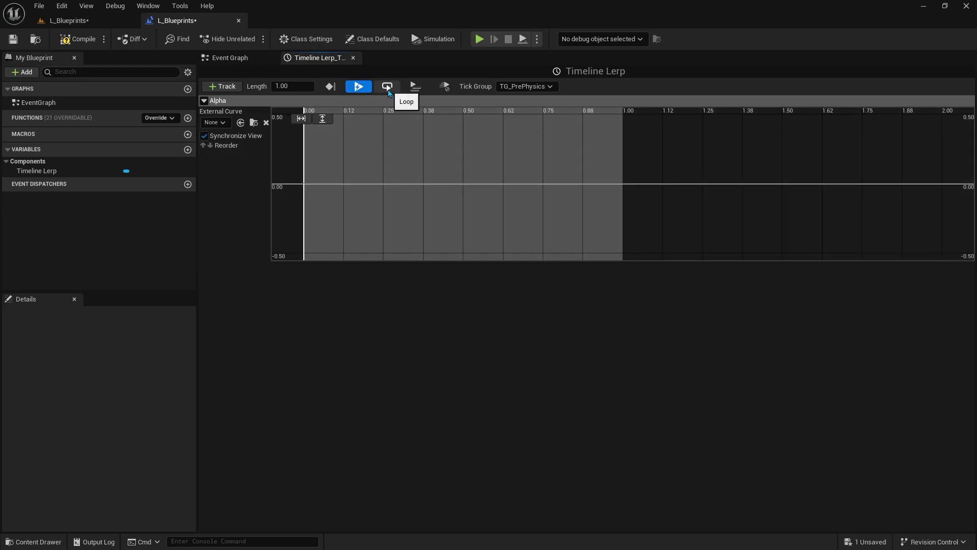
click(388, 87)
Add three keyframes to the Alpha curve and set the first to time 0, value 0.
shift+click(319, 175)
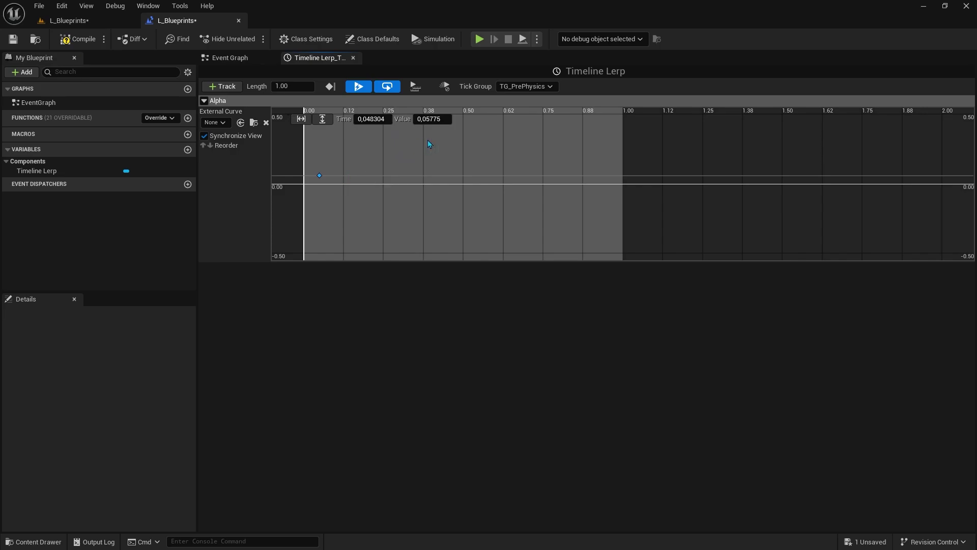
shift+click(459, 134)
shift+click(614, 176)
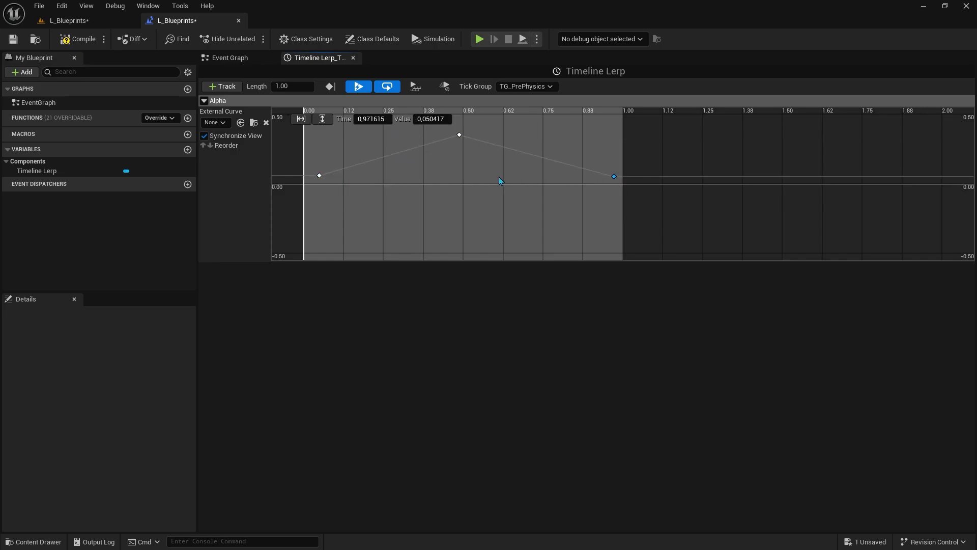
click(319, 175)
text(0)
key(Return)
click(432, 120)
text(0)
key(Return)
Set the middle keyframe to time 0.5, value 1 and the last to time 1, value 0.
click(459, 134)
click(375, 120)
text(0,5)
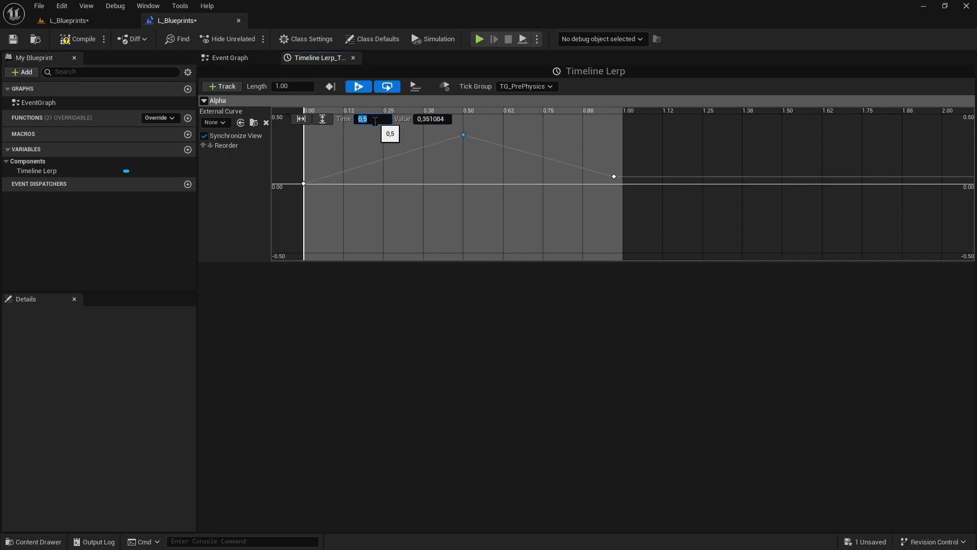
key(Tab)
text(1,0)
key(Return)
click(614, 177)
click(384, 119)
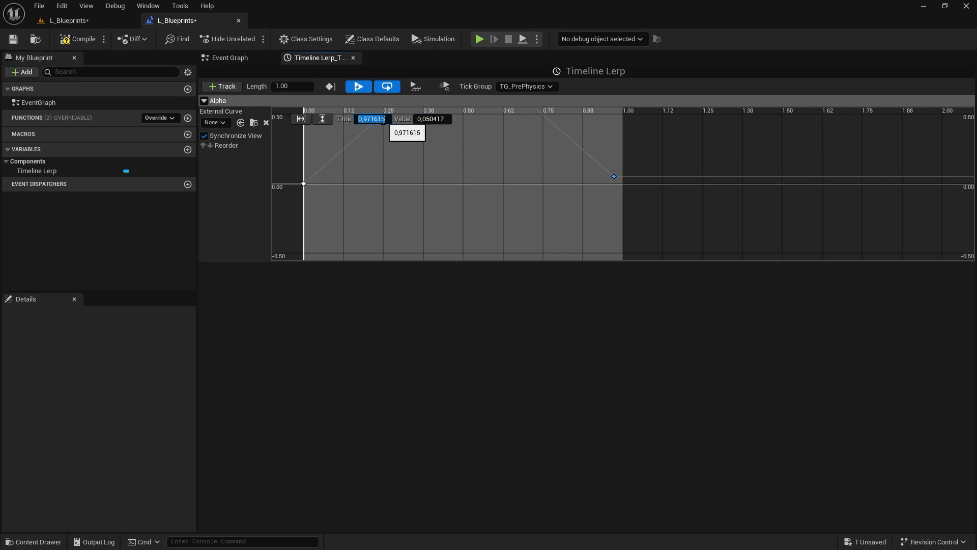
text(1,0)
key(Tab)
text(0,0)
key(Return)
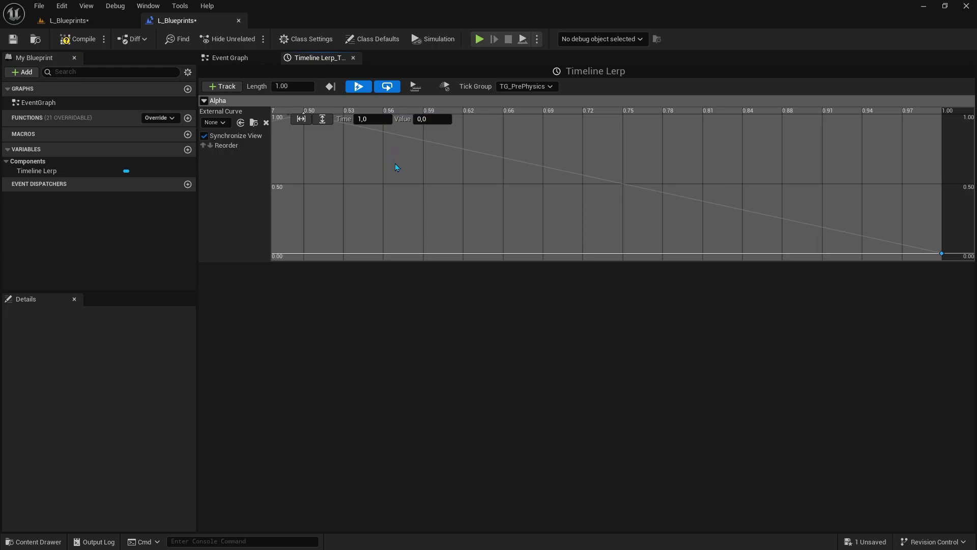
Frame the Alpha curve and give all three keyframes Auto interpolation.
scroll(396, 167, down, 5)
right_click(422, 179)
right_drag(423, 178, 479, 161)
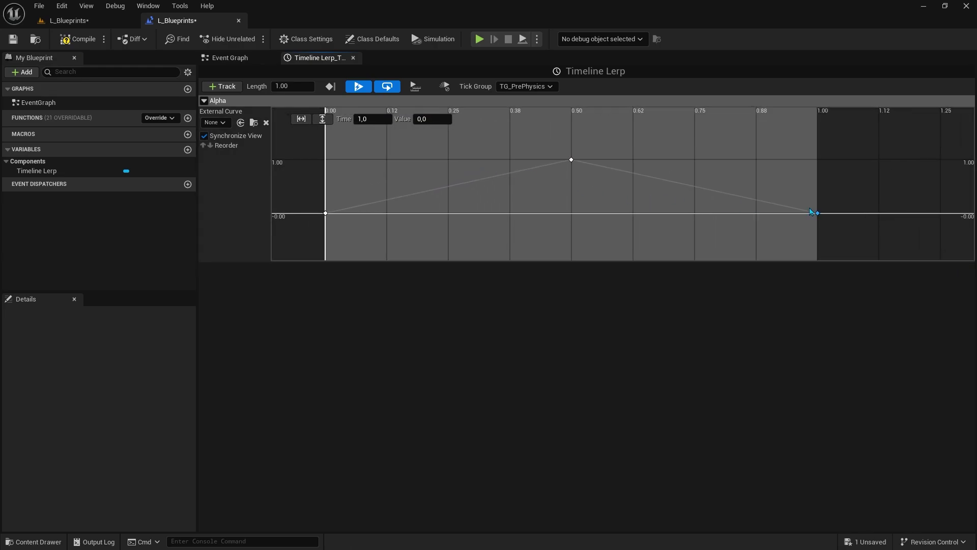
drag(814, 250, 326, 148)
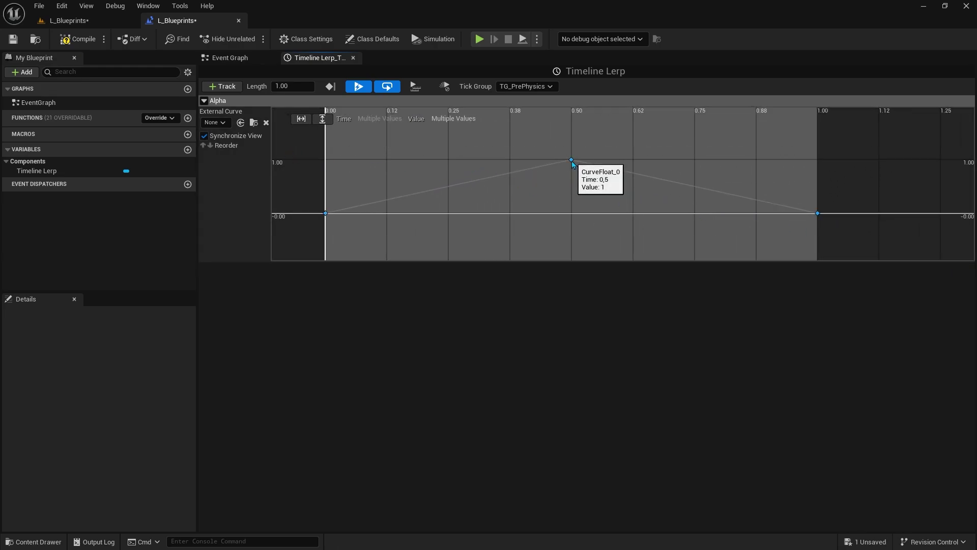
right_click(572, 164)
click(583, 185)
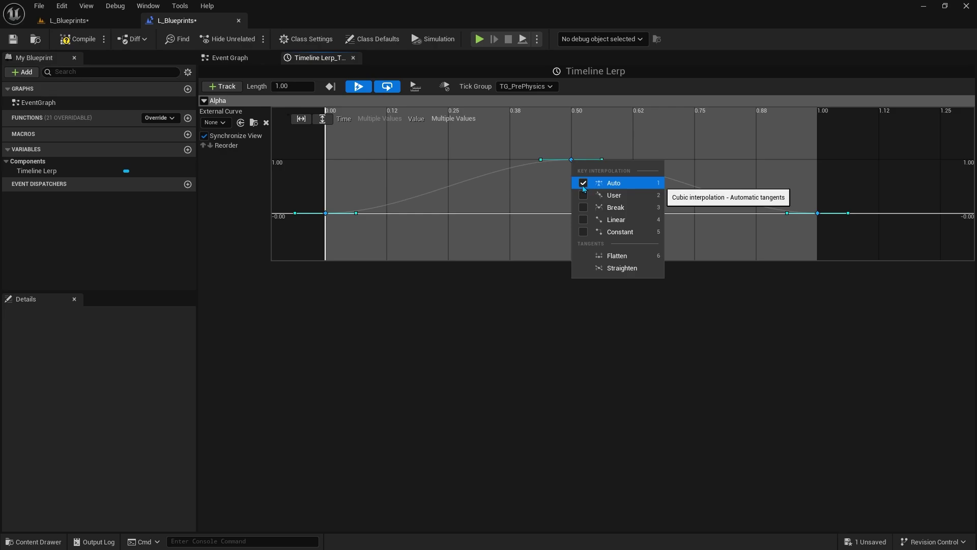
click(564, 191)
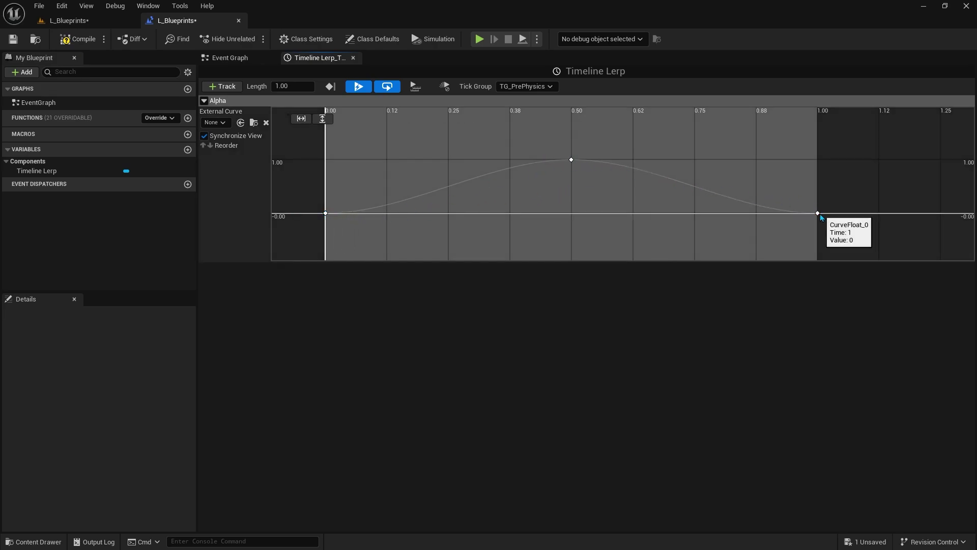
click(241, 59)
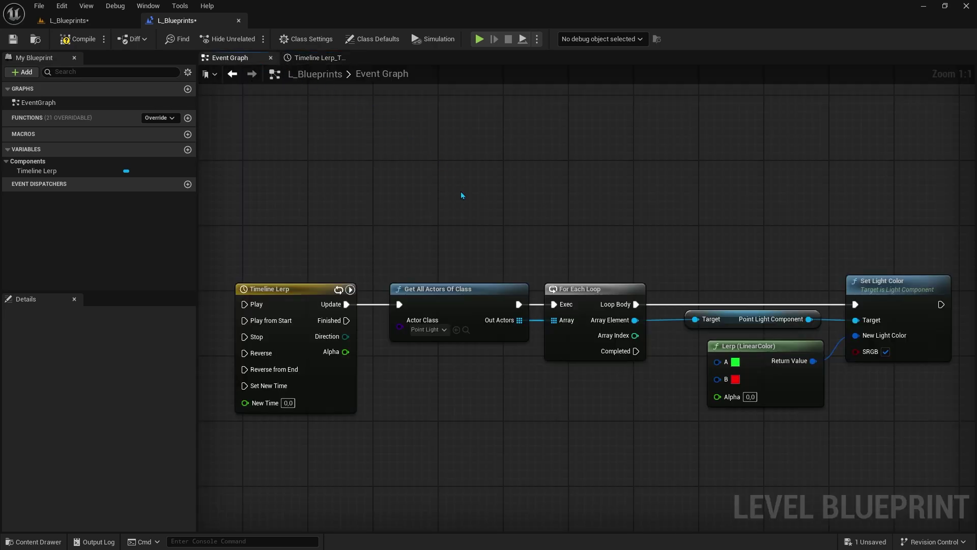
Wire Timeline Lerp's Alpha into the Lerp (LinearColor) Alpha pin and play the level.
drag(345, 351, 717, 396)
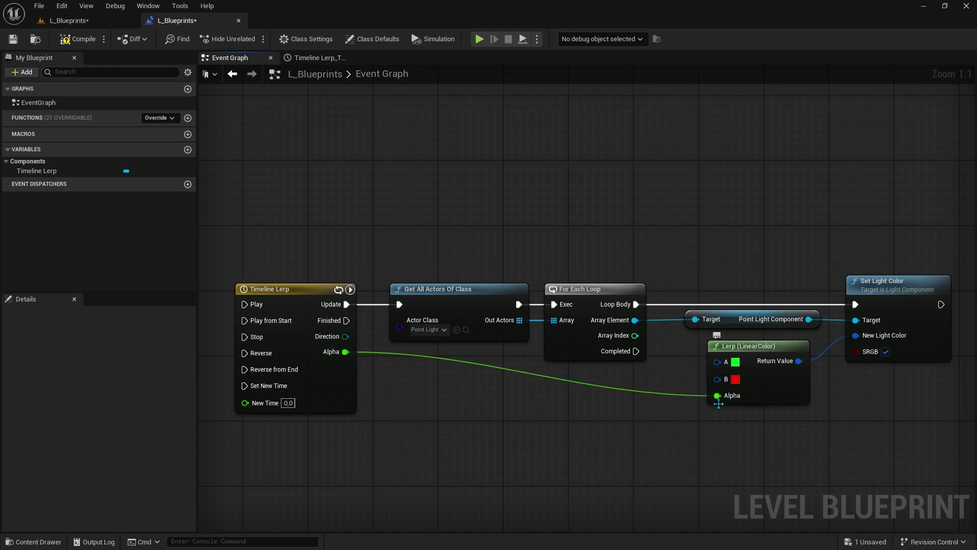
click(116, 22)
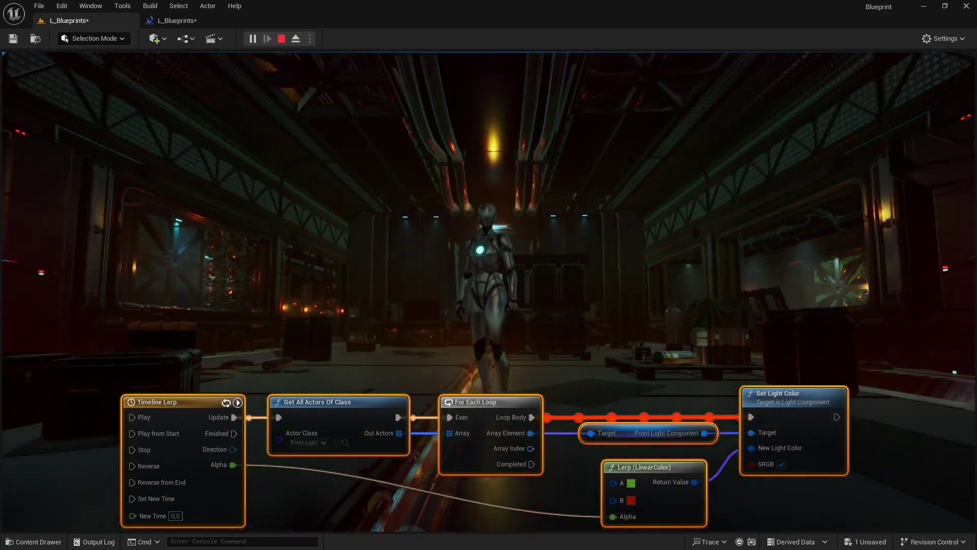
Stop play, add a colour track to Timeline Lerp, then undo it with Ctrl+Z.
key(Escape)
click(175, 20)
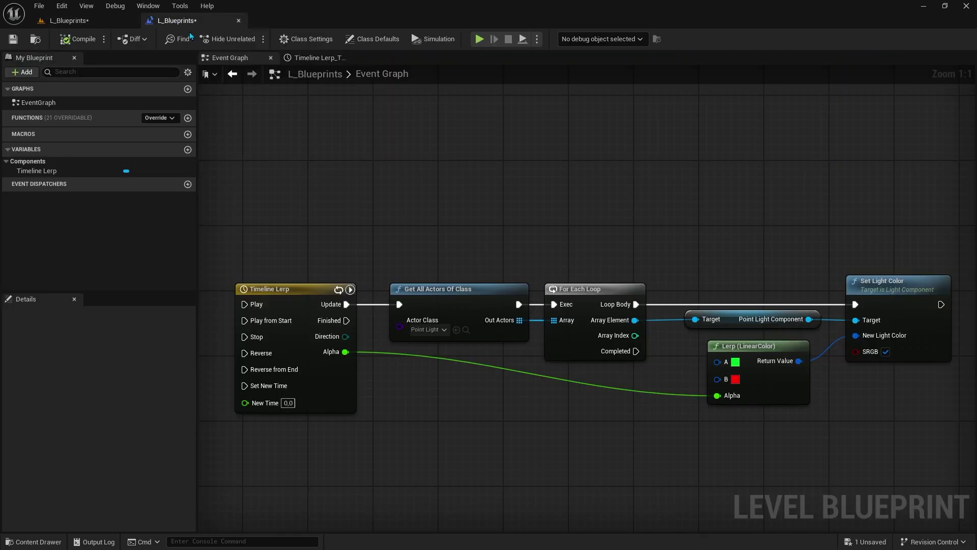
click(311, 58)
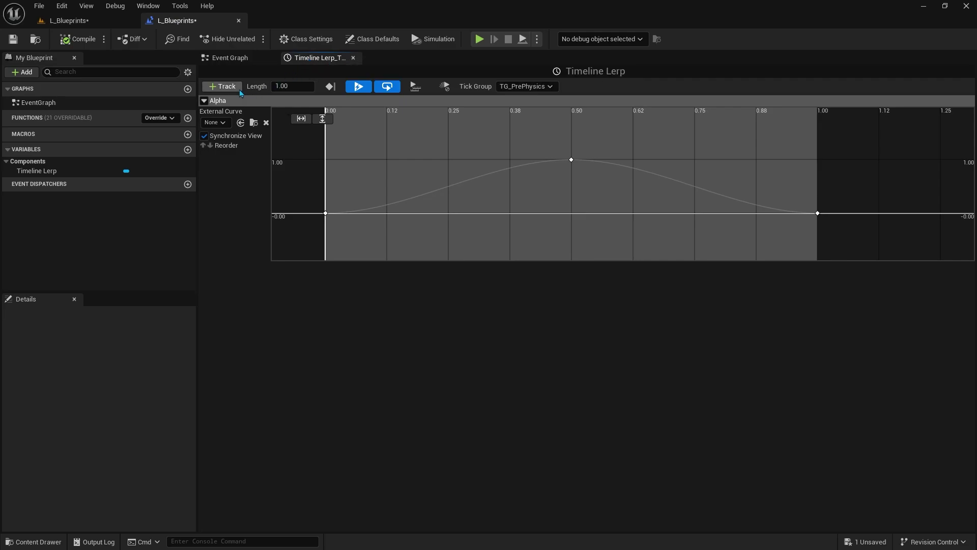
click(226, 86)
click(254, 138)
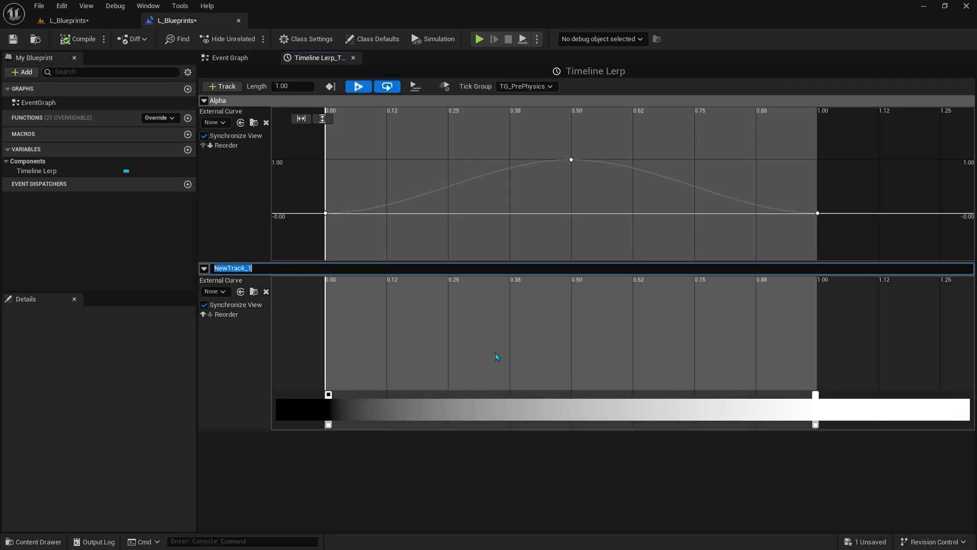
click(578, 437)
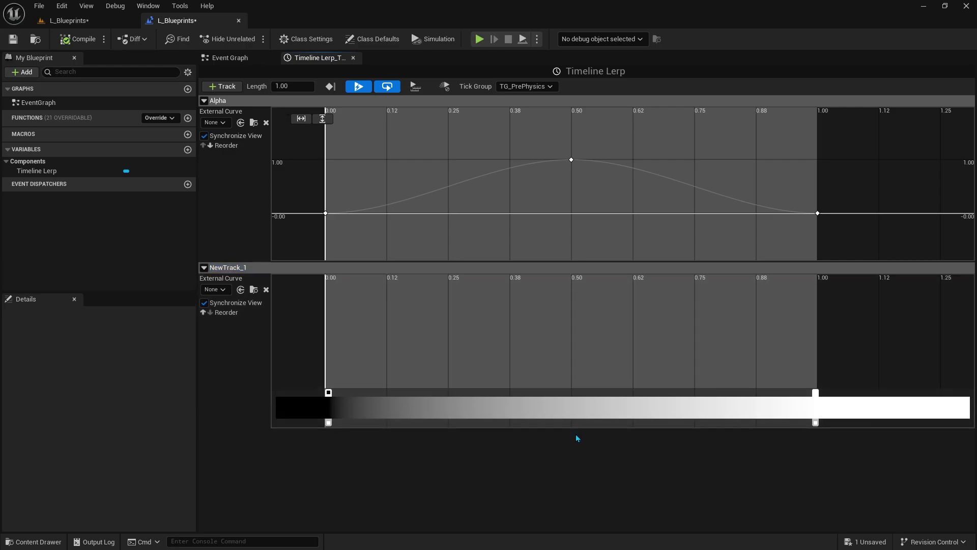
key(ctrl+z)
click(243, 59)
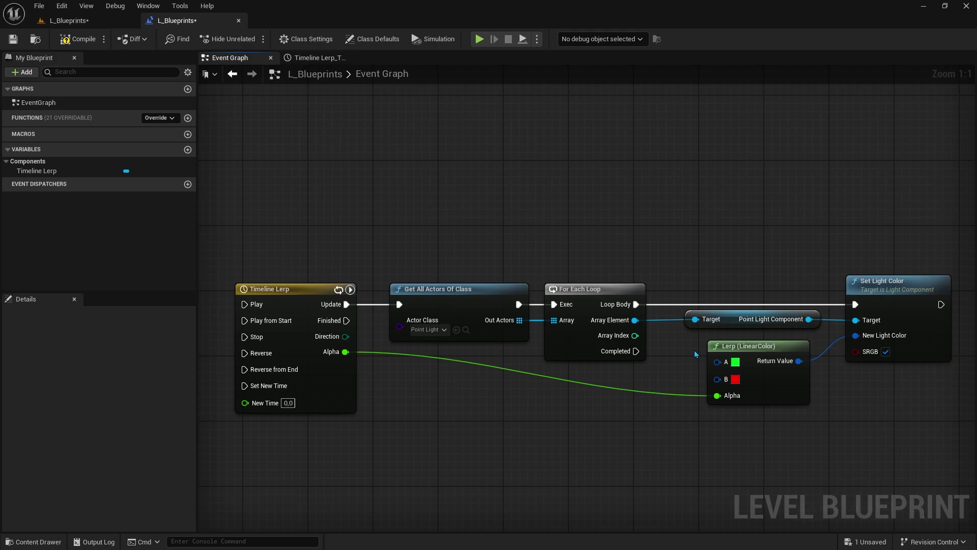
Select the Lerp (LinearColor) node and switch to the L_Blueprints level viewport tab.
click(764, 398)
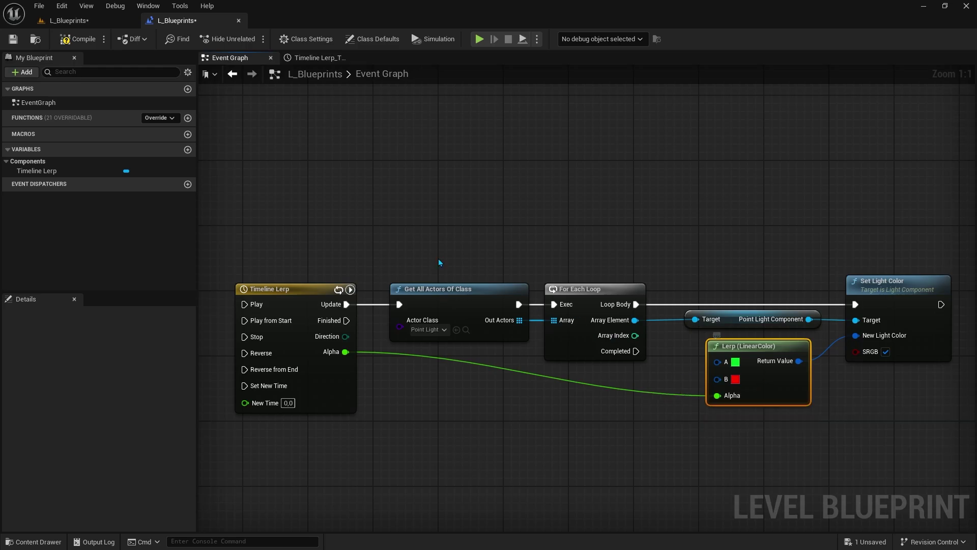
click(77, 21)
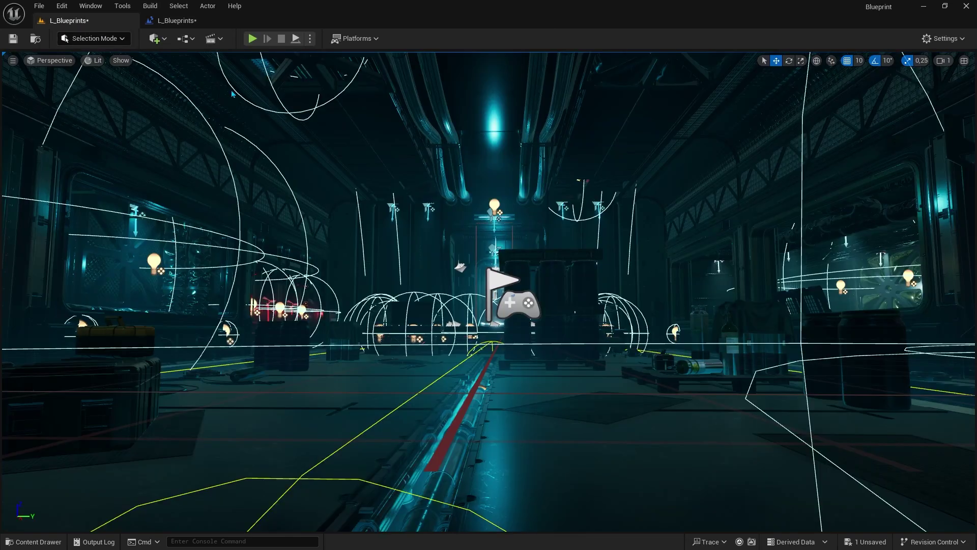
Toggle Game View with G to preview the corridor and ceiling lights, then reopen the Level Blueprint.
key(g)
mouse_move(417, 305)
right_down()
mouse_move(416, 275)
mouse_move(416, 305)
right_up()
key(g)
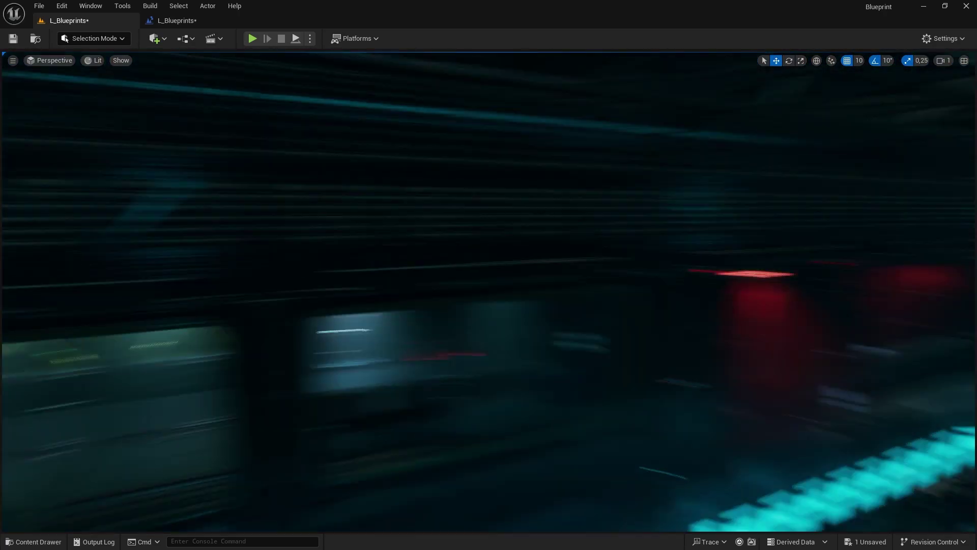
key(g)
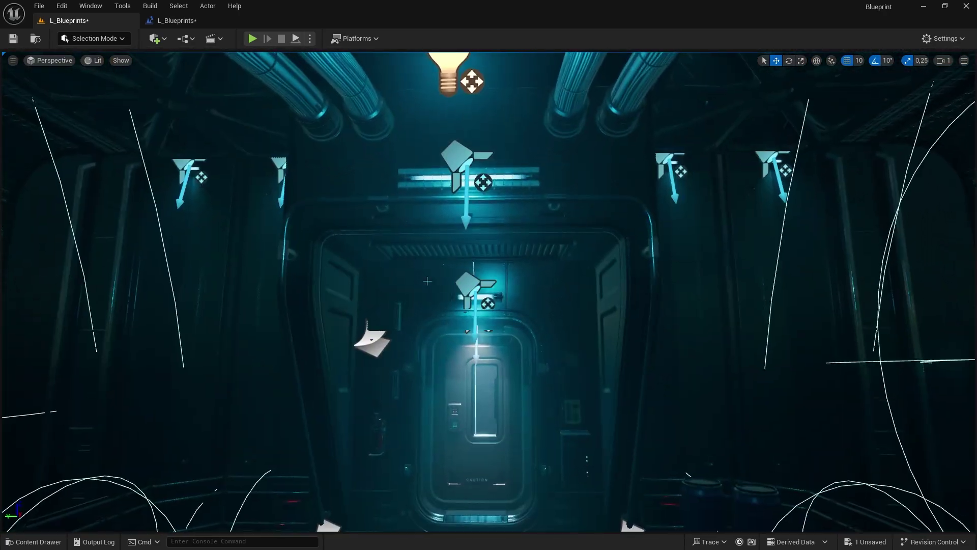
right_drag(435, 240, 435, 204)
key(g)
right_drag(435, 240, 435, 278)
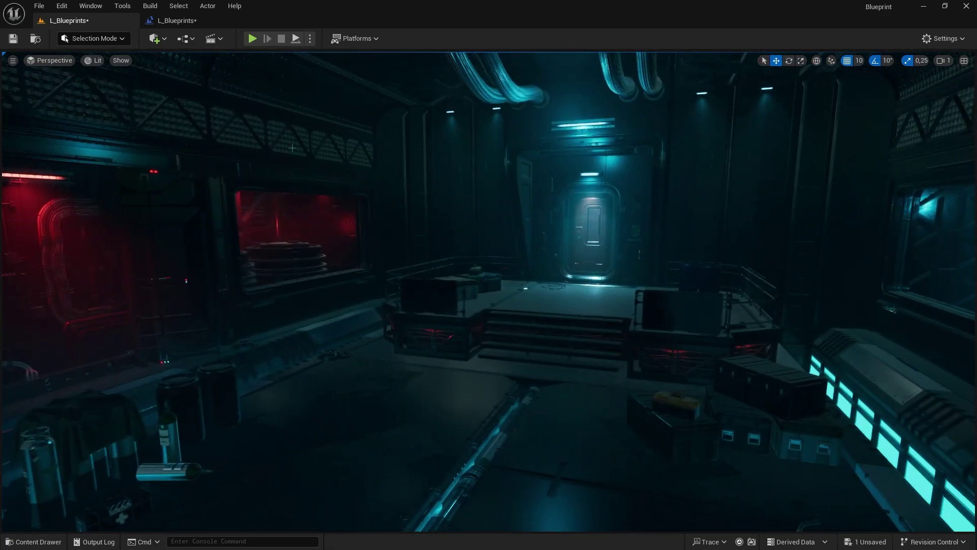
click(173, 20)
Duplicate Get All Actors Of Class and trigger the copy from a new Event BeginPlay.
click(355, 207)
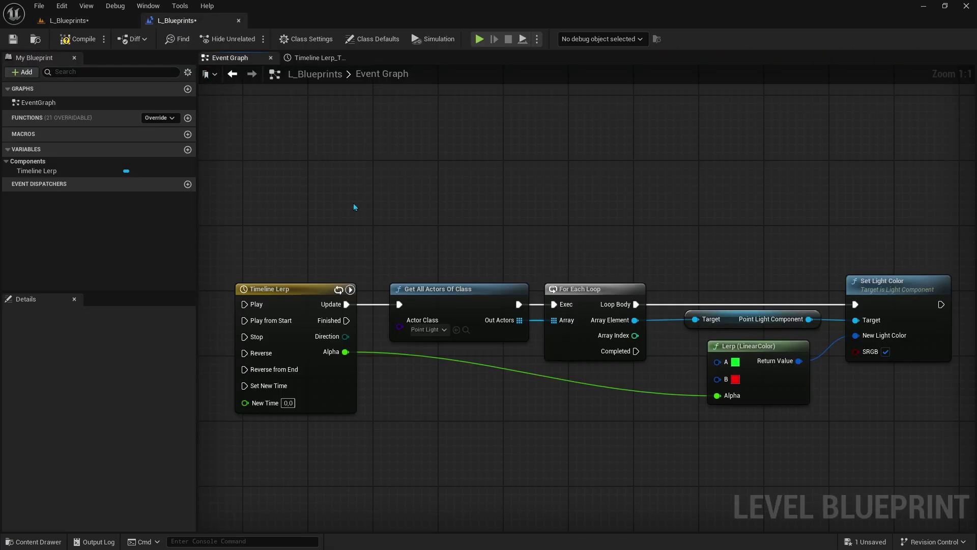
click(417, 294)
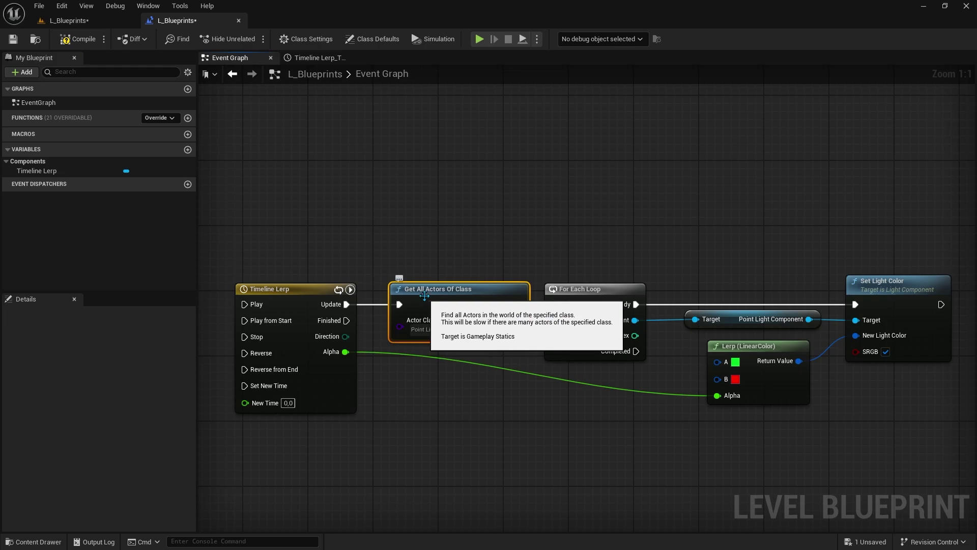
key(ctrl+v)
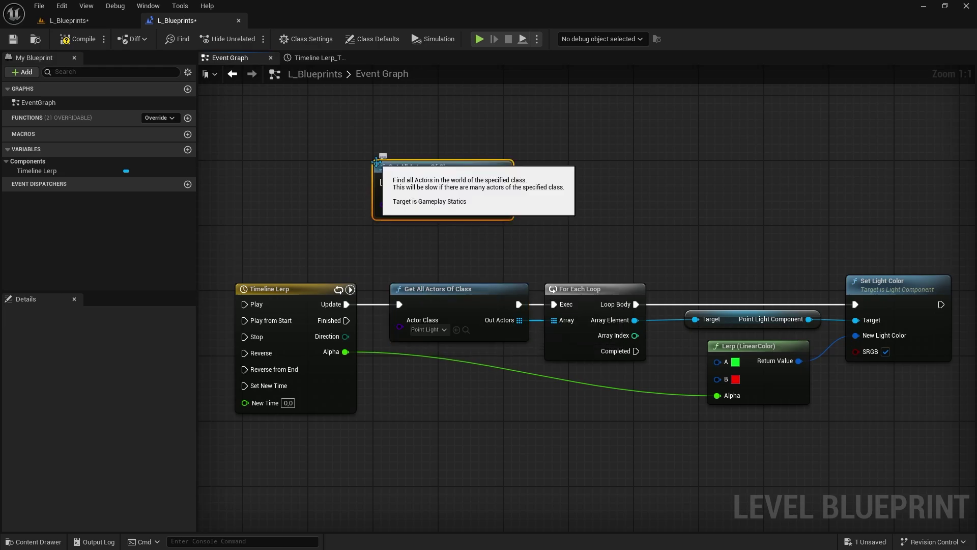
right_click(261, 171)
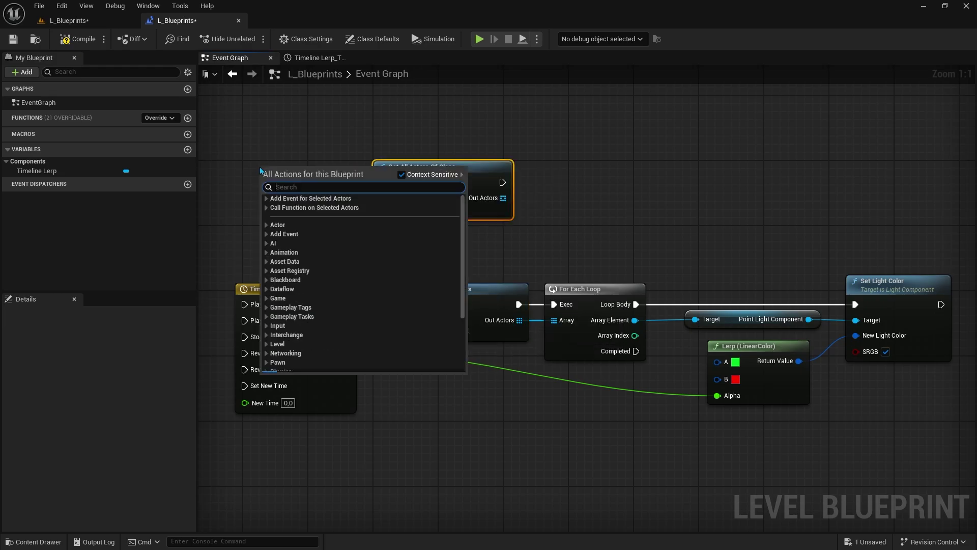
text(begin)
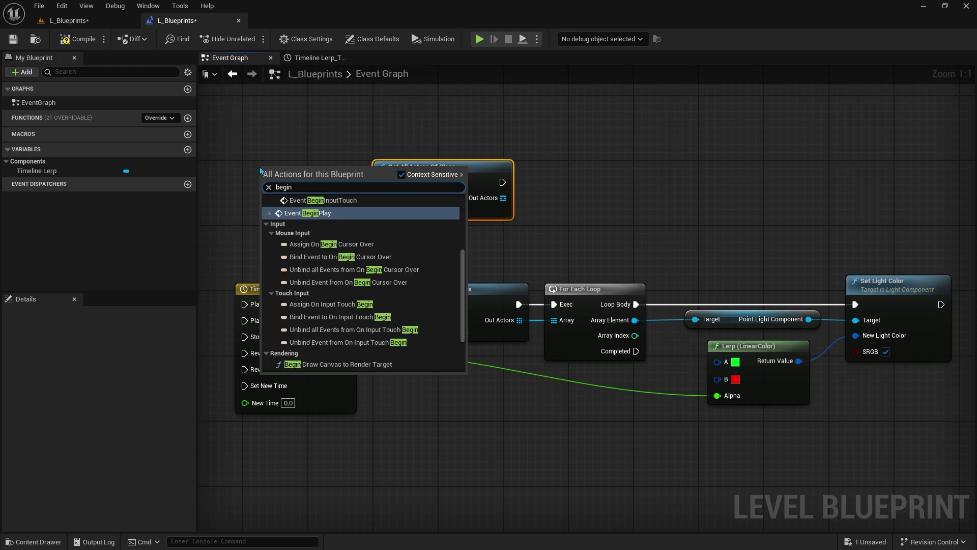
click(309, 219)
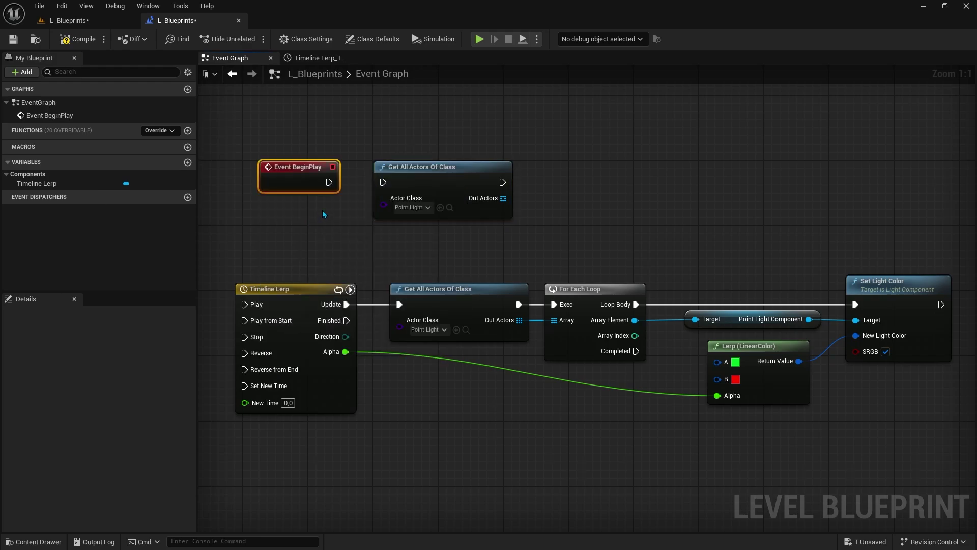
drag(329, 182, 383, 183)
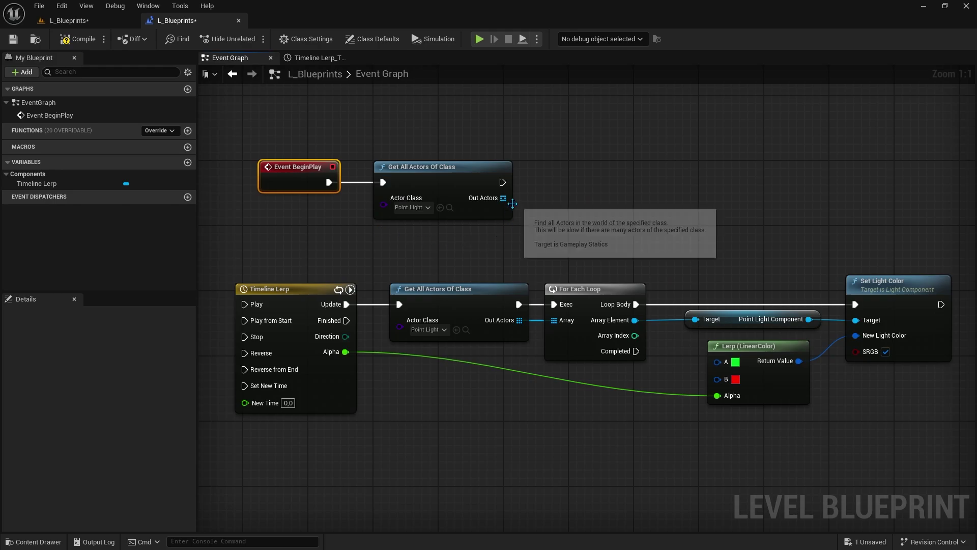
Promote Out Actors to a new variable named PointLights.
right_click(503, 197)
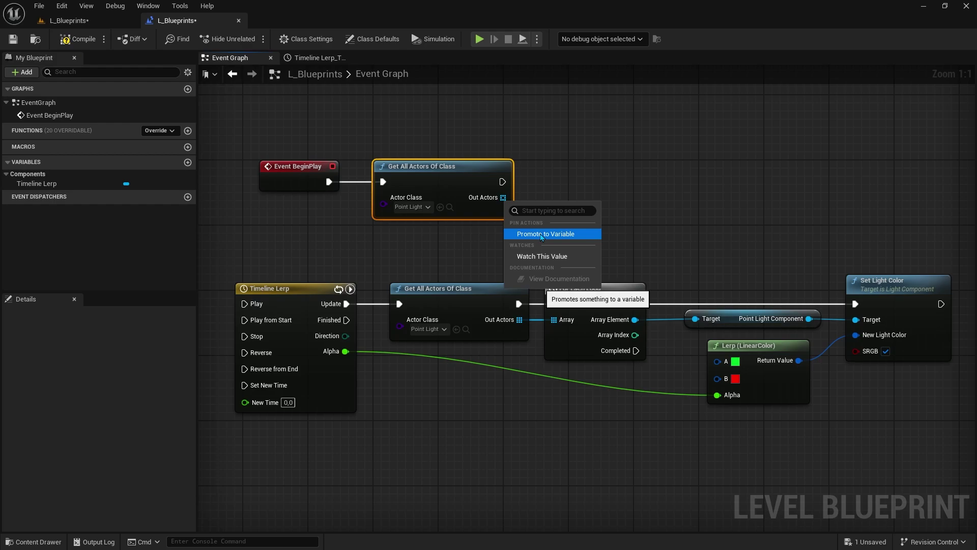
click(539, 235)
text(PointLights)
key(Return)
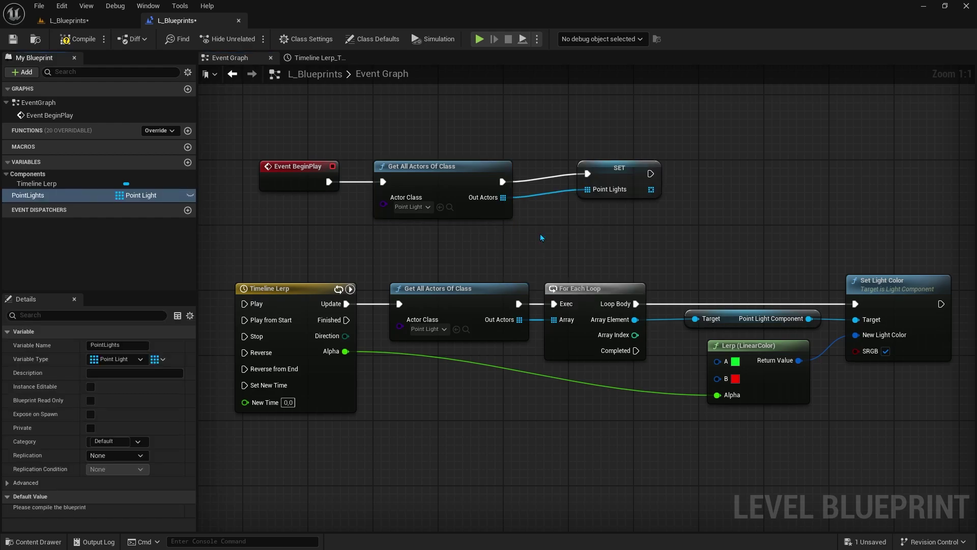
drag(621, 180, 573, 188)
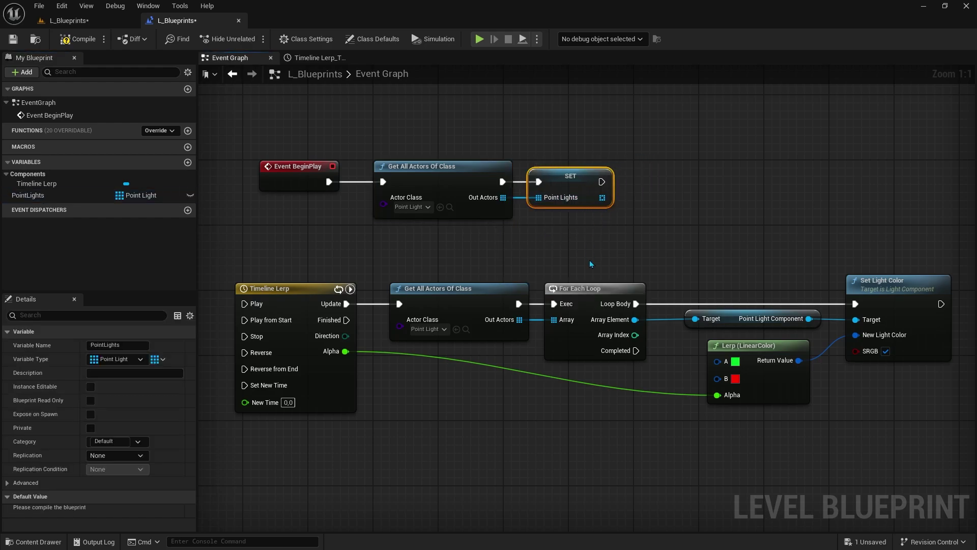
Paste a copy of For Each Loop after the SET node, looping over PointLights.
click(583, 289)
key(ctrl+c)
key(ctrl+v)
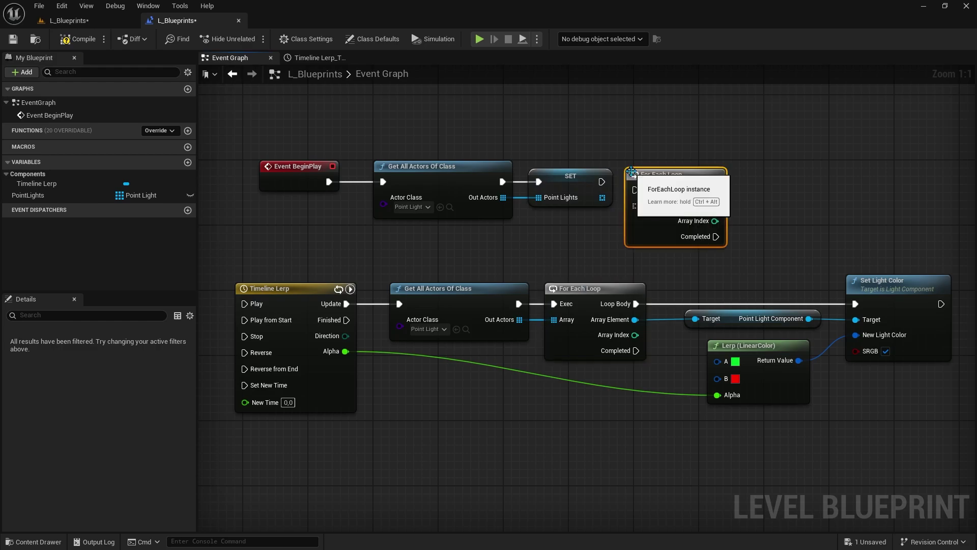
mouse_move(601, 182)
mouse_down()
mouse_move(636, 190)
mouse_move(662, 174)
mouse_up()
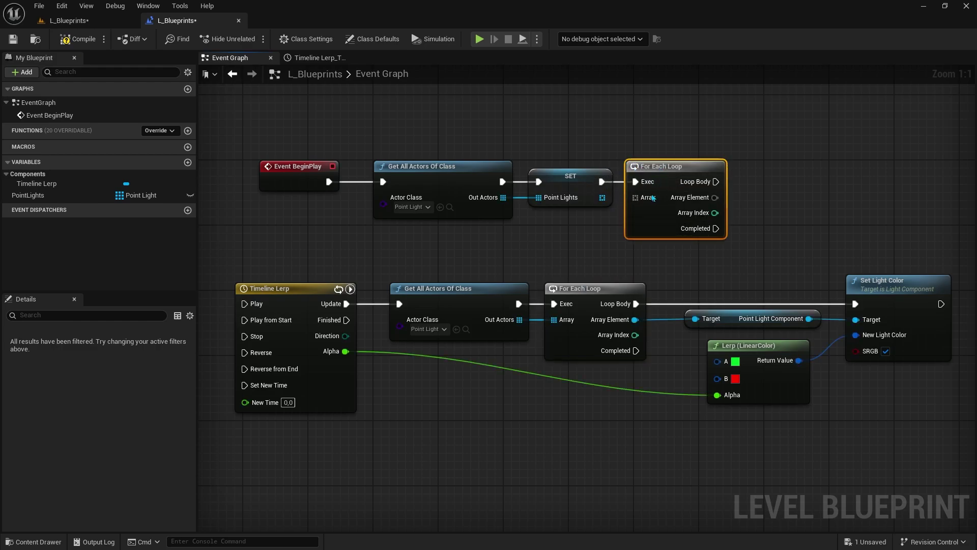
drag(602, 198, 636, 198)
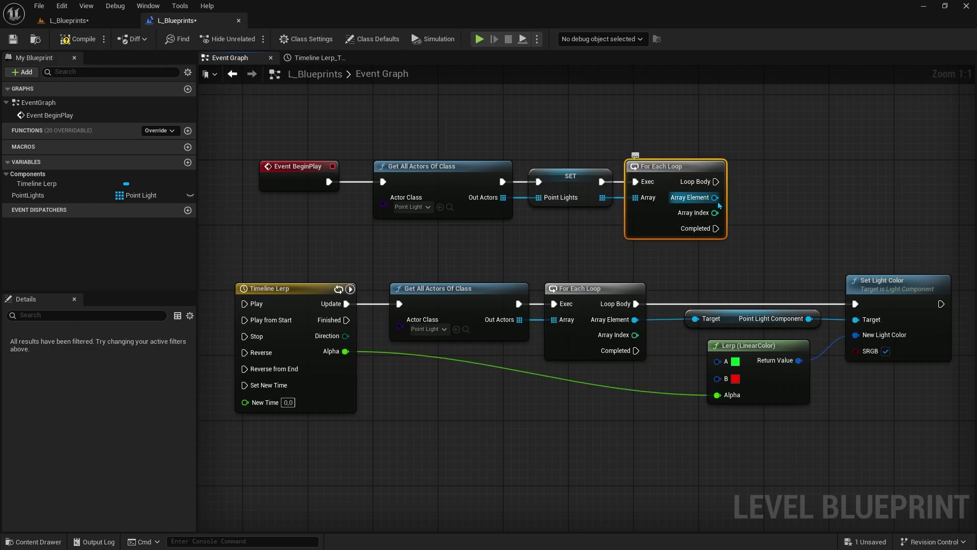
Add a Get Light Color node on each loop Array Element and shift the top row of nodes left.
drag(714, 198, 751, 210)
text(get light c)
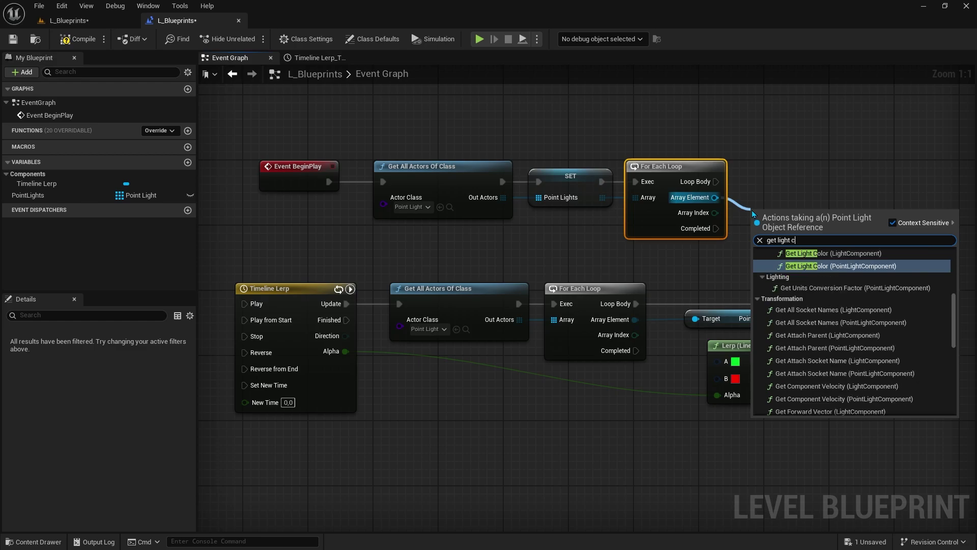
click(841, 265)
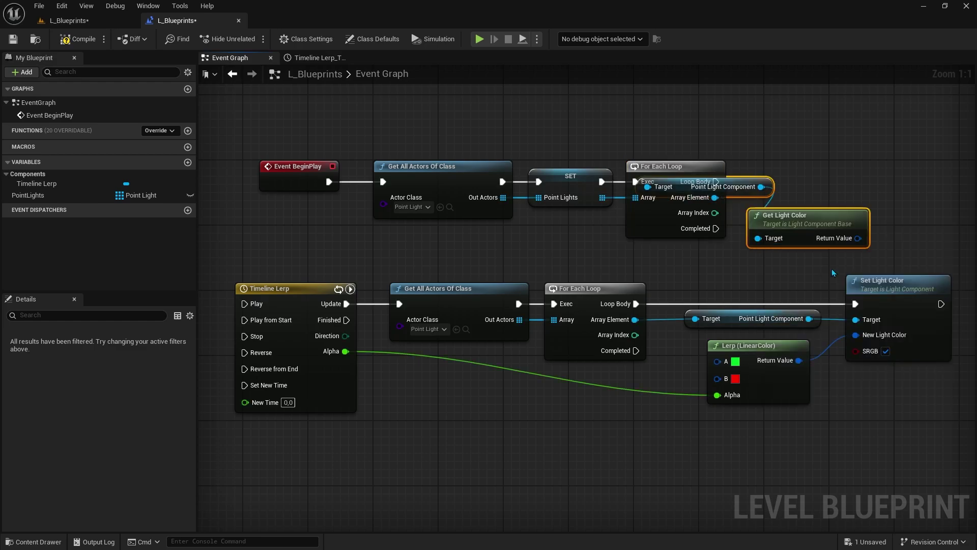
drag(905, 230, 751, 230)
drag(206, 148, 814, 262)
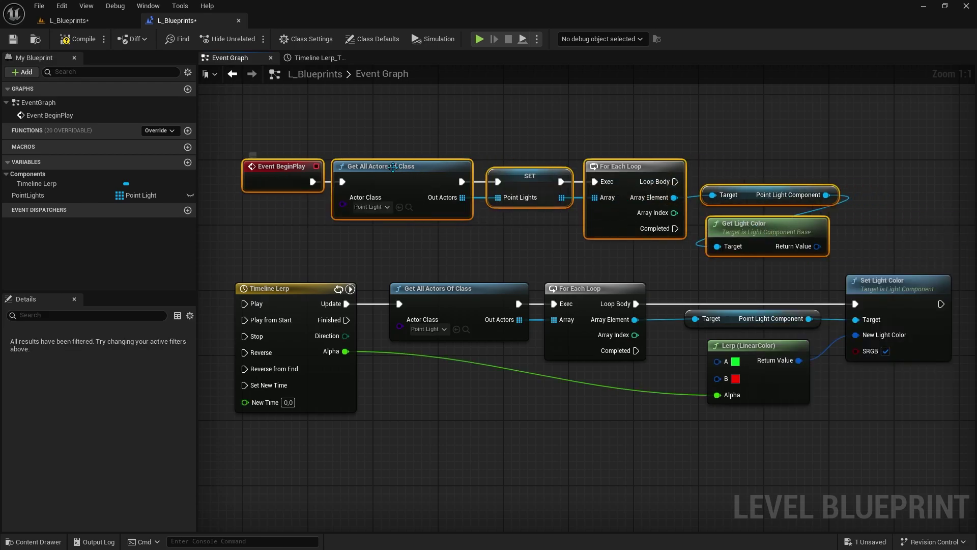
drag(560, 175, 486, 176)
Promote the light colour to a Colors variable, delete its SET node, and make Colors an array.
right_click(785, 247)
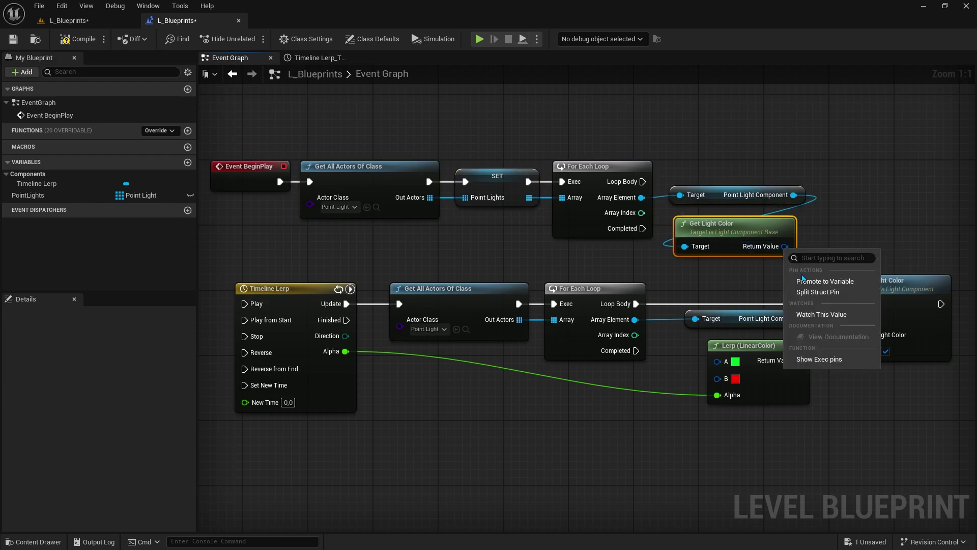
click(809, 282)
text(Colors)
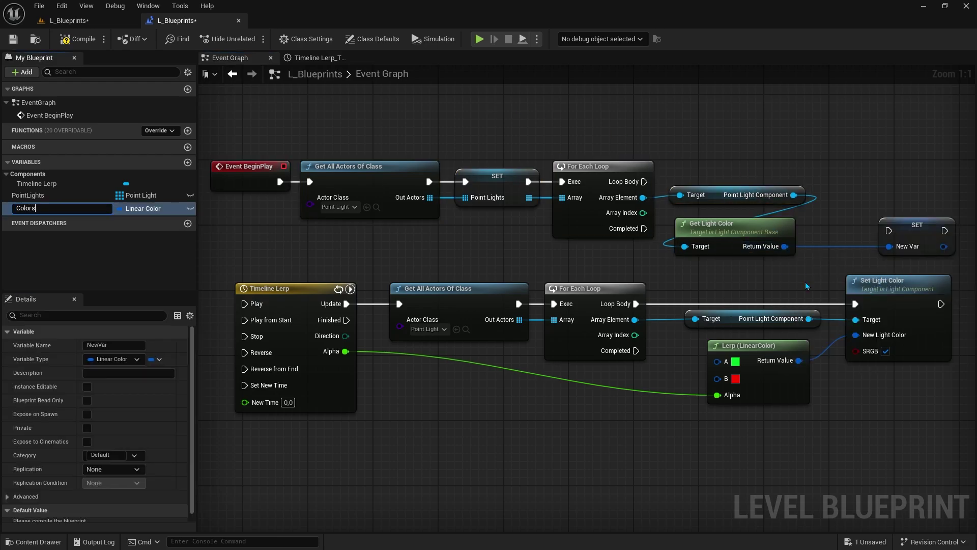
key(Return)
drag(917, 233, 906, 209)
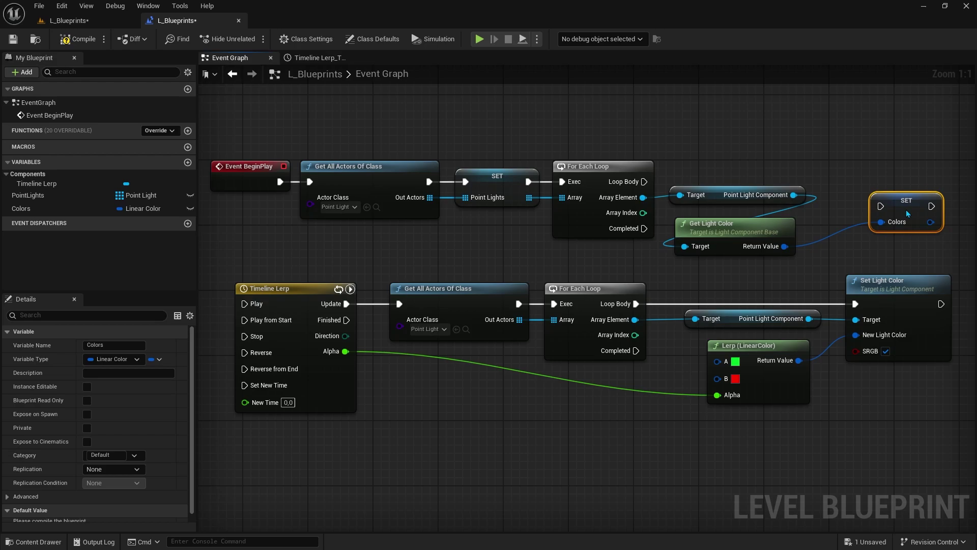
key(Delete)
click(31, 208)
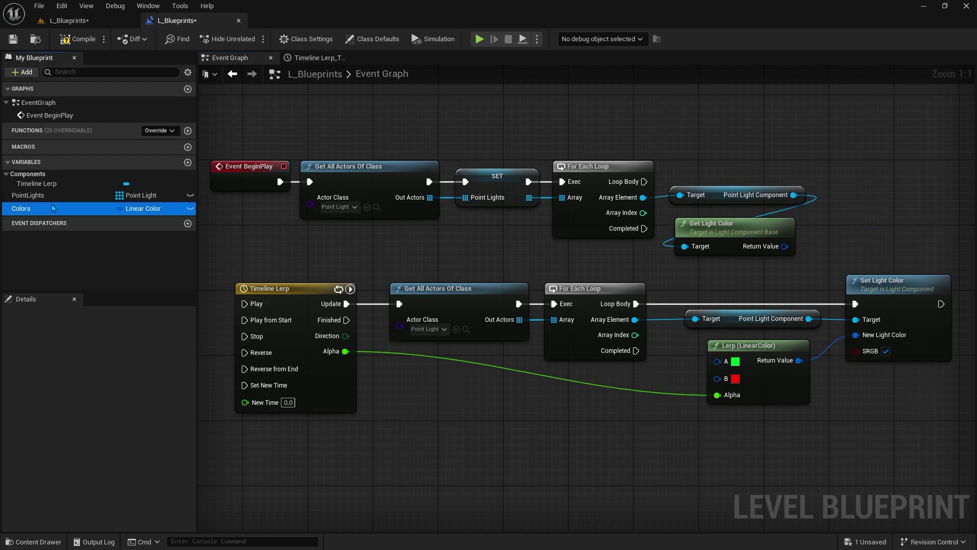
click(155, 359)
click(158, 388)
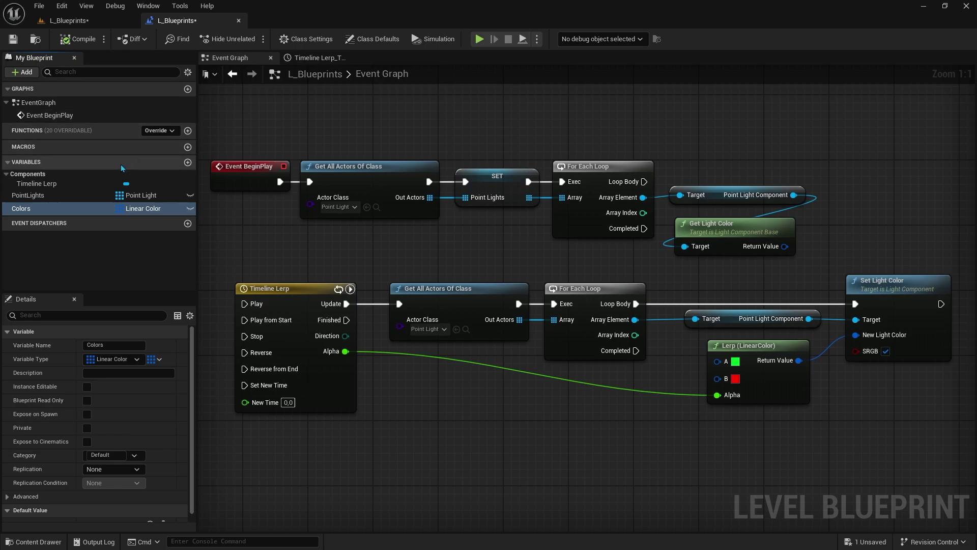
Add each light's colour to the Colors array with an Add node run from the loop body.
drag(30, 208, 796, 213)
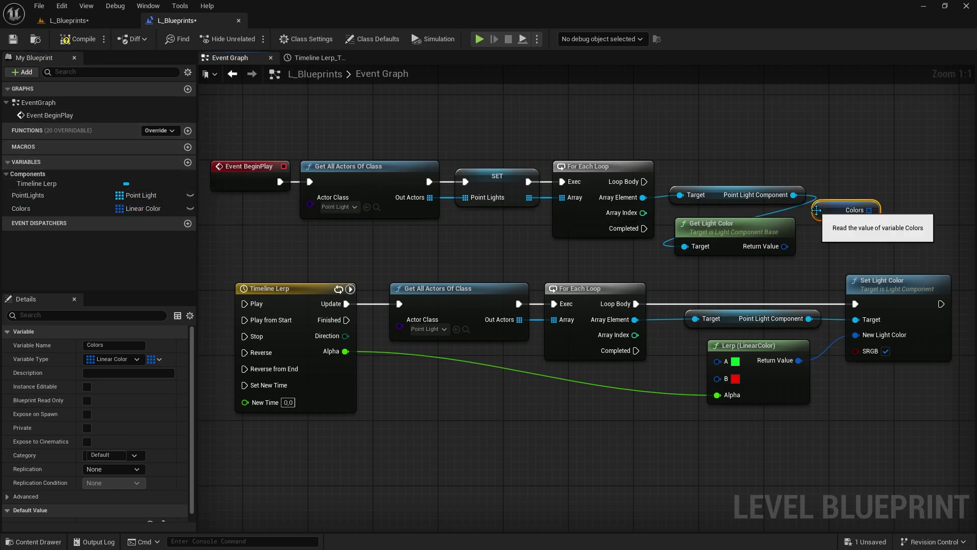
click(832, 226)
drag(869, 210, 895, 219)
text(add)
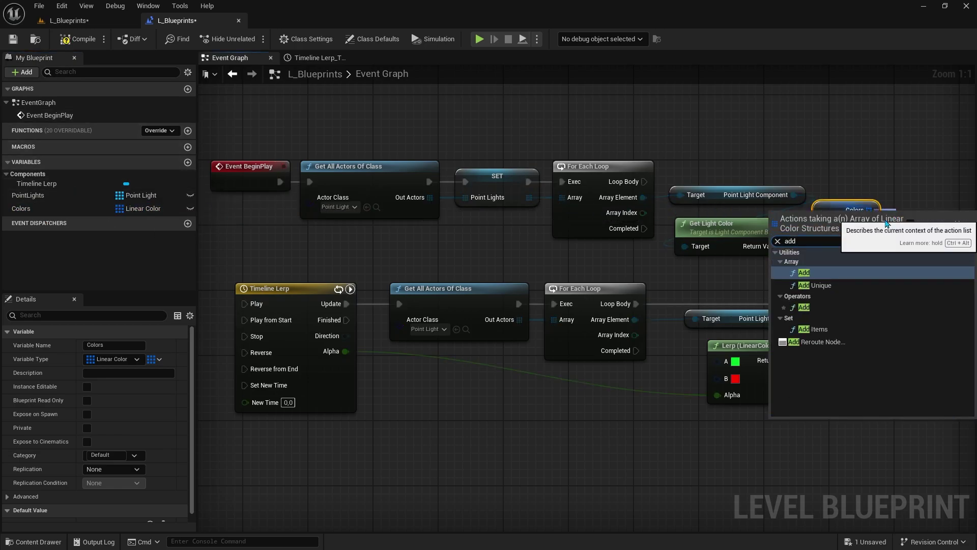
click(882, 266)
drag(785, 246, 904, 252)
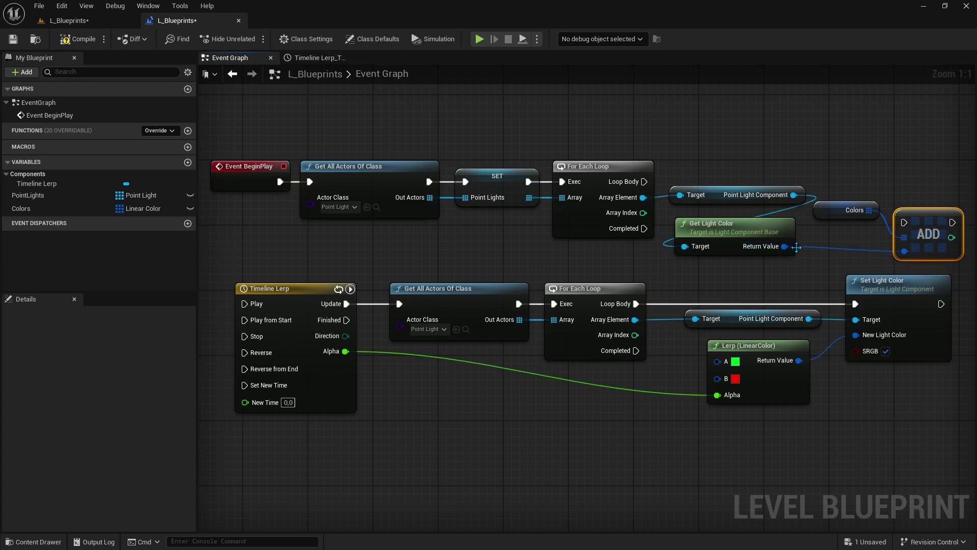
mouse_move(932, 219)
mouse_down()
mouse_move(948, 179)
mouse_move(644, 182)
mouse_up()
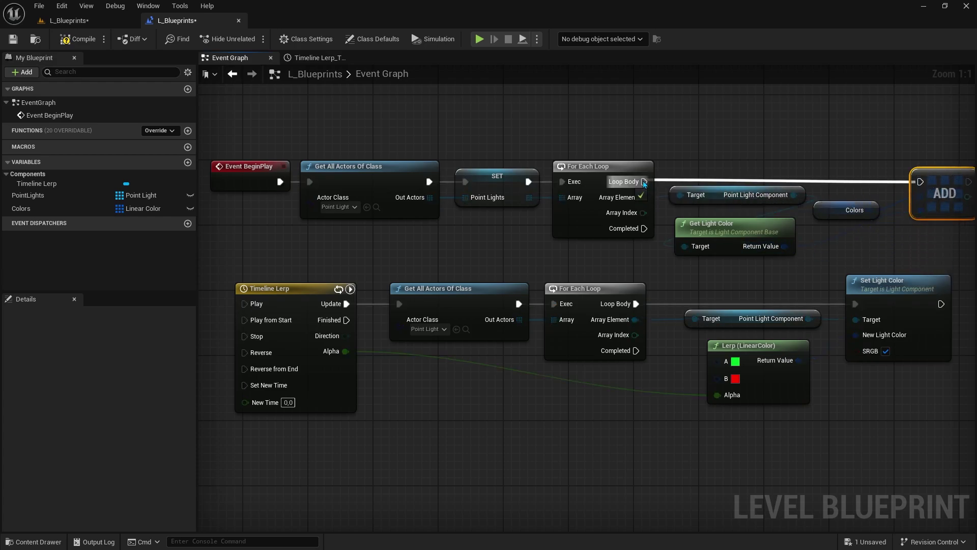
drag(850, 210, 866, 202)
Rearrange the Colors and Get Light Color nodes and select the SET PointLights and Add nodes.
drag(756, 227, 781, 226)
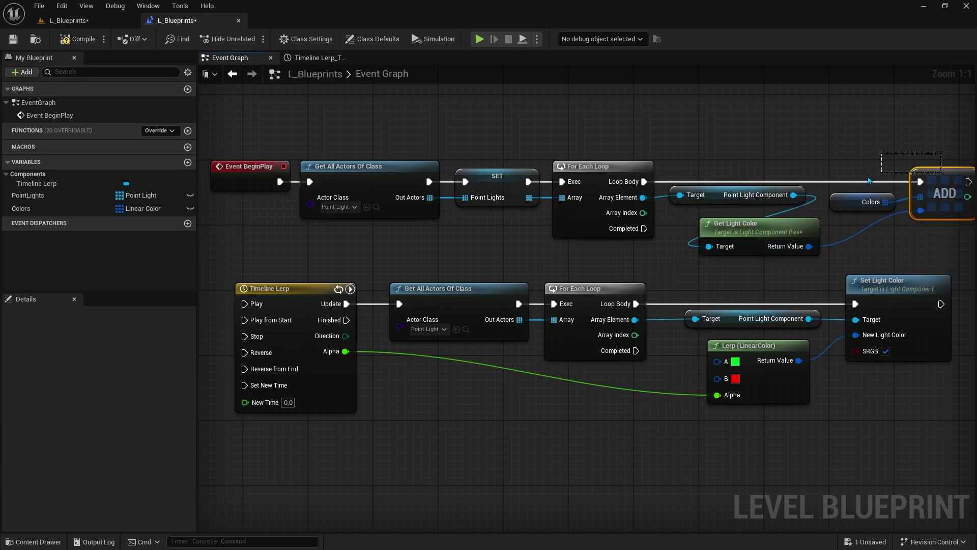
click(642, 253)
right_drag(645, 251, 635, 252)
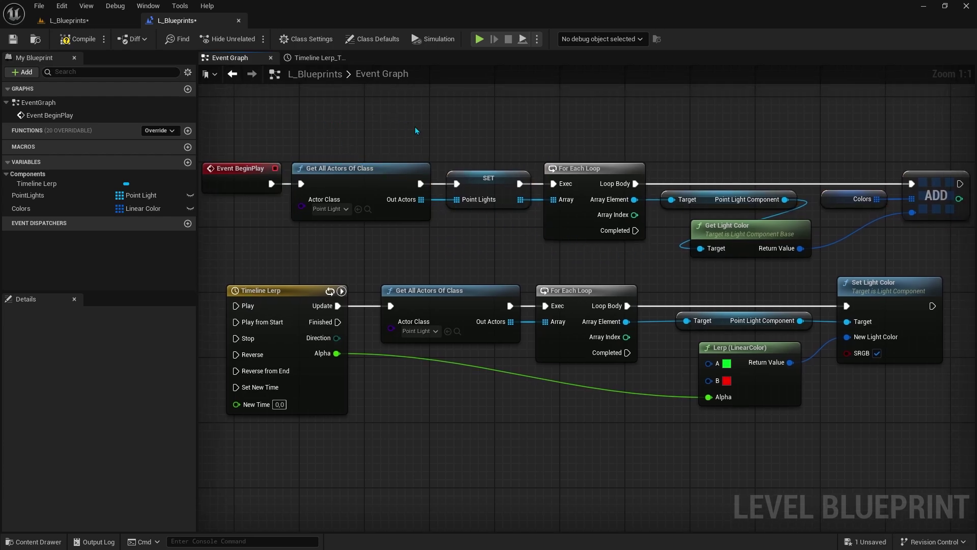
drag(499, 143, 498, 189)
drag(487, 228, 487, 228)
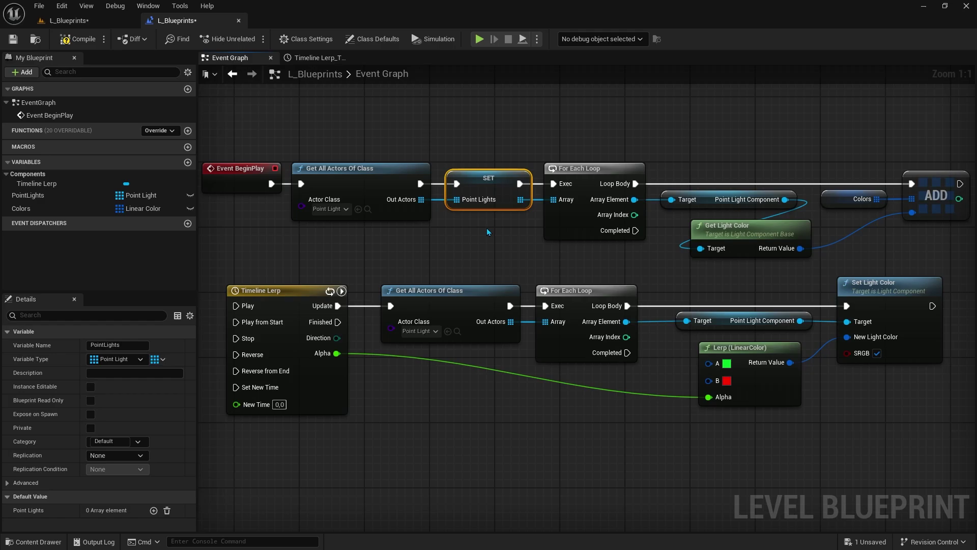
drag(927, 134, 945, 157)
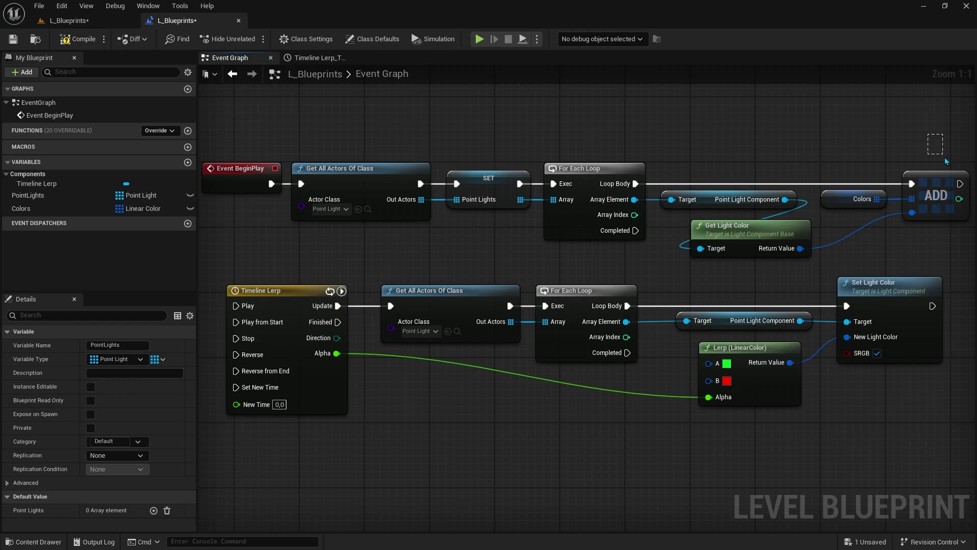
drag(954, 212, 953, 226)
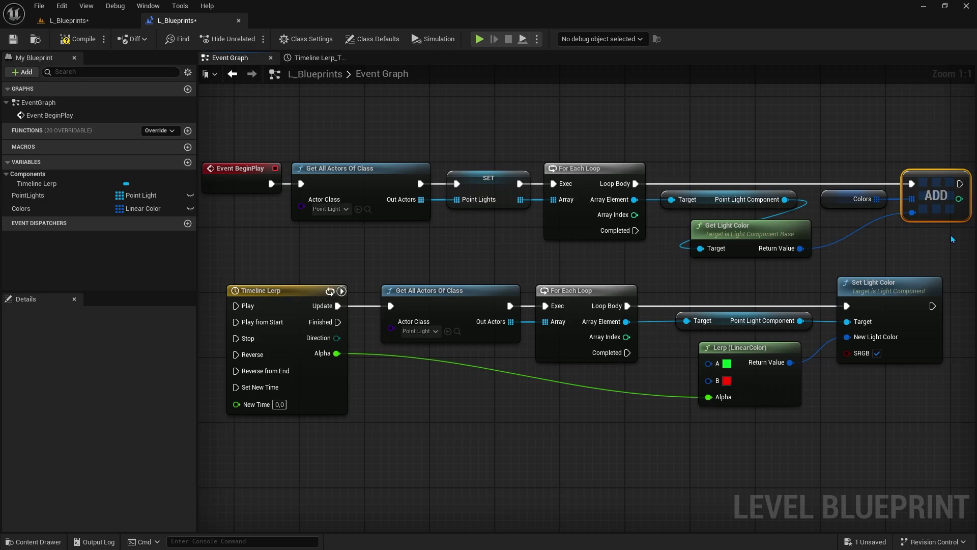
Delete the duplicate Get All Actors node, loop over stored PointLights, and run the loop from timeline Update.
click(444, 301)
key(Delete)
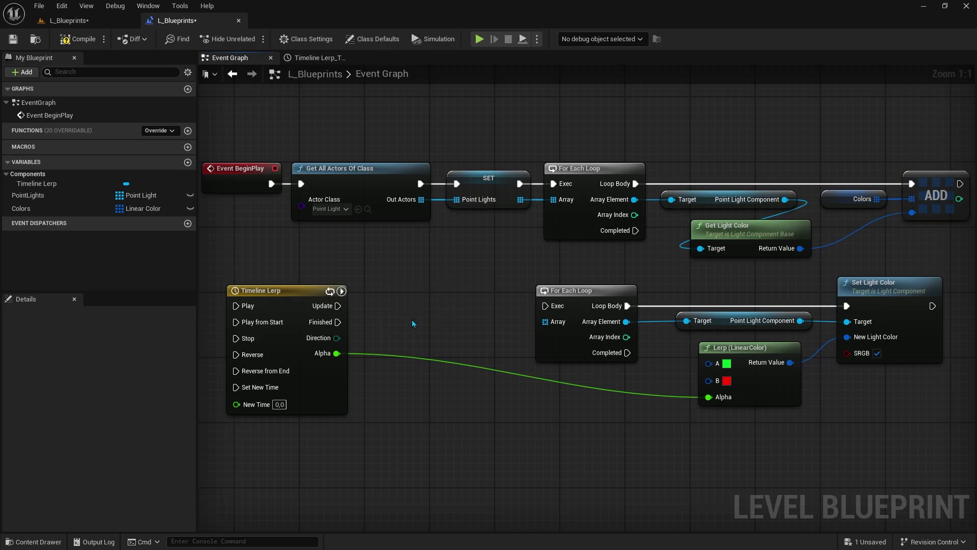
drag(24, 199, 545, 321)
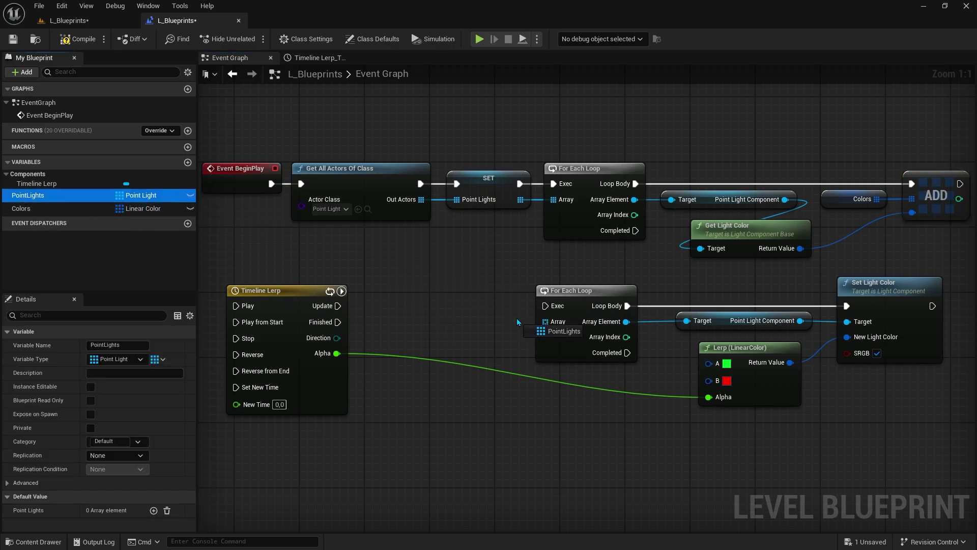
drag(477, 328, 485, 344)
drag(519, 273, 946, 413)
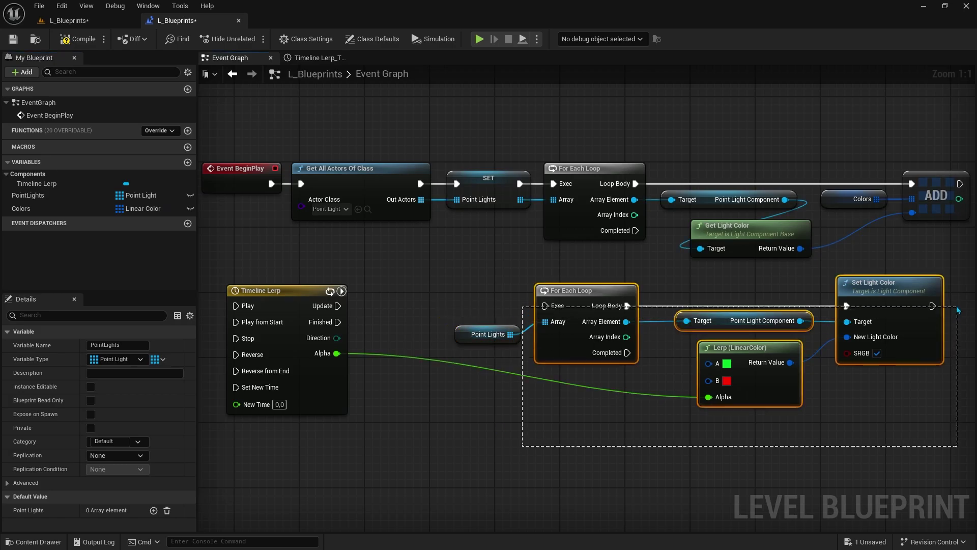
ctrl+click(479, 334)
drag(590, 300, 493, 300)
drag(337, 306, 447, 305)
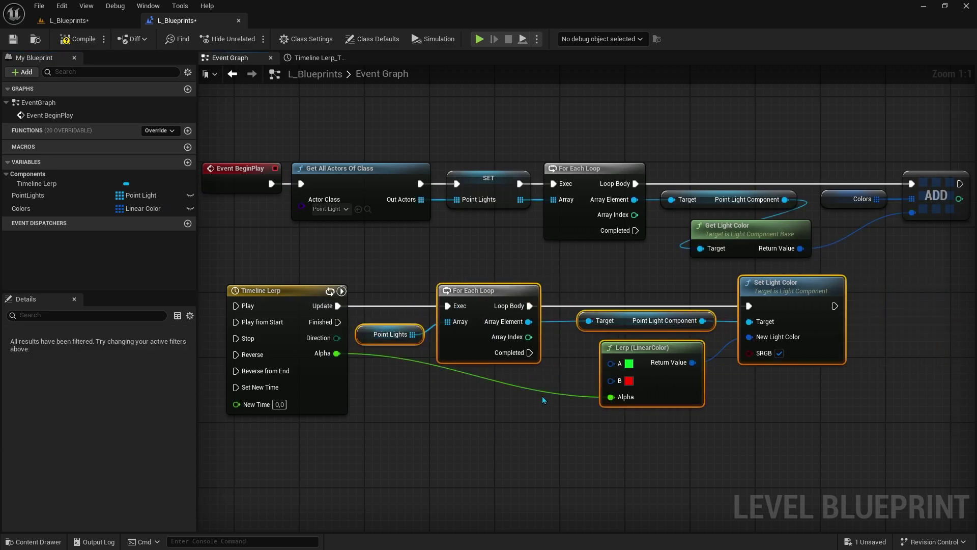
Reroute the Alpha wire and feed Lerp A with a Colors GET indexed by the loop Array Index.
double_click(374, 396)
drag(681, 395, 689, 460)
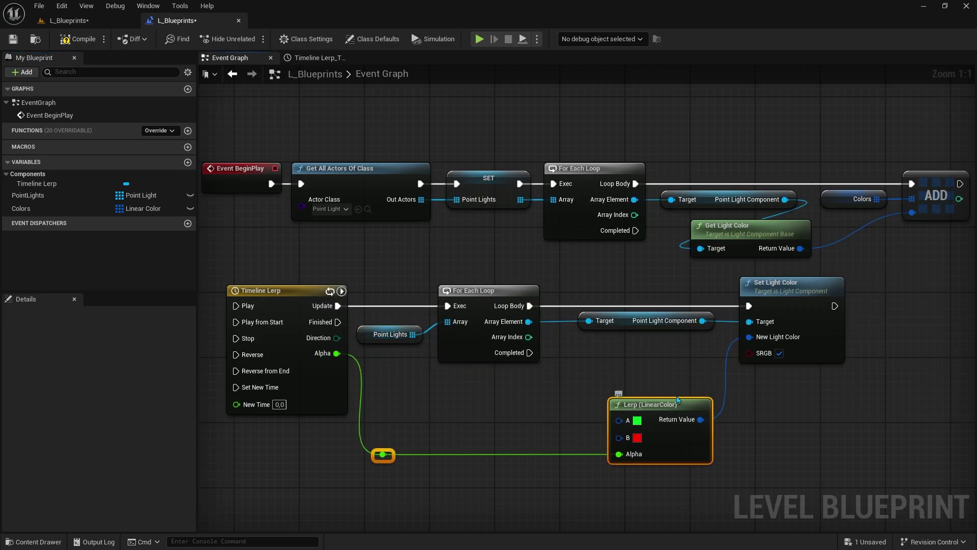
drag(31, 208, 371, 312)
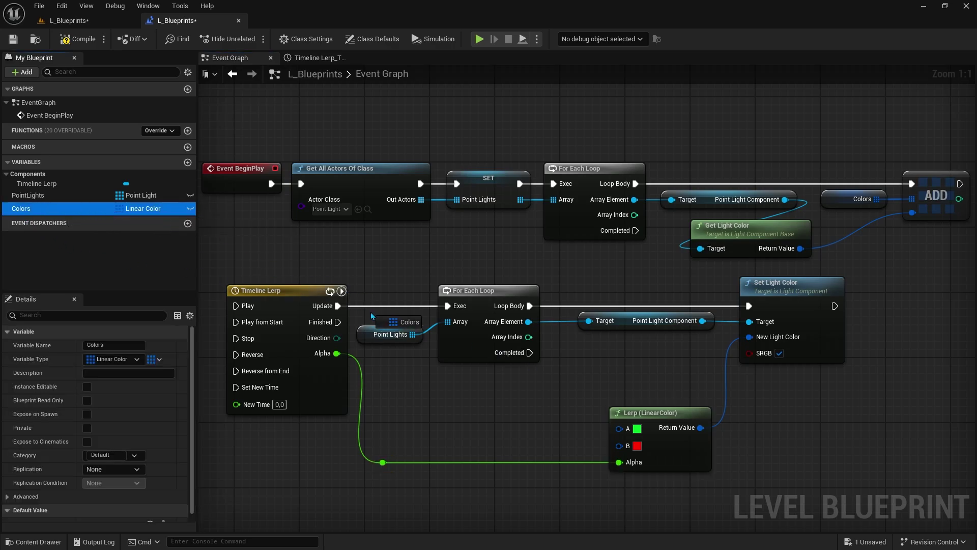
drag(408, 399, 409, 400)
click(435, 415)
drag(469, 407, 501, 431)
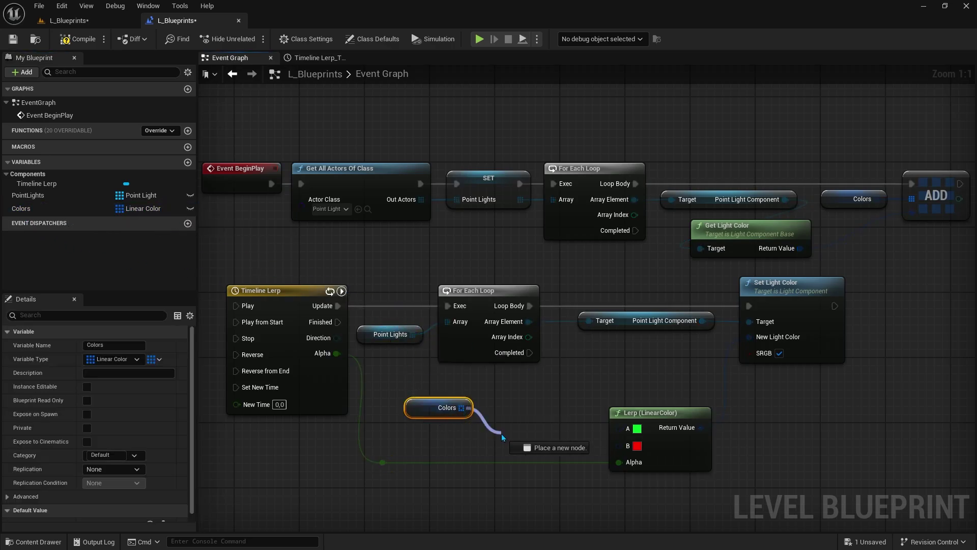
text(get)
click(555, 297)
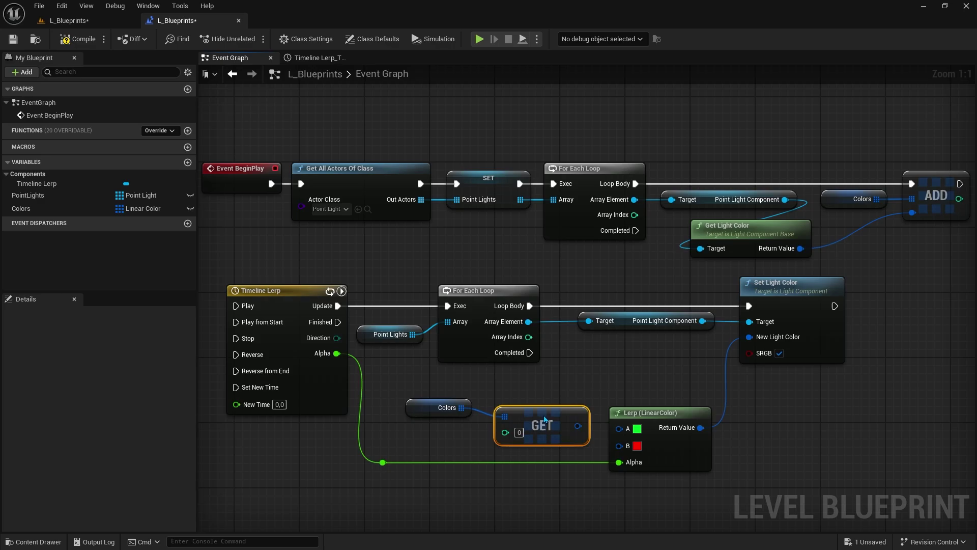
drag(618, 429, 578, 425)
drag(504, 432, 529, 337)
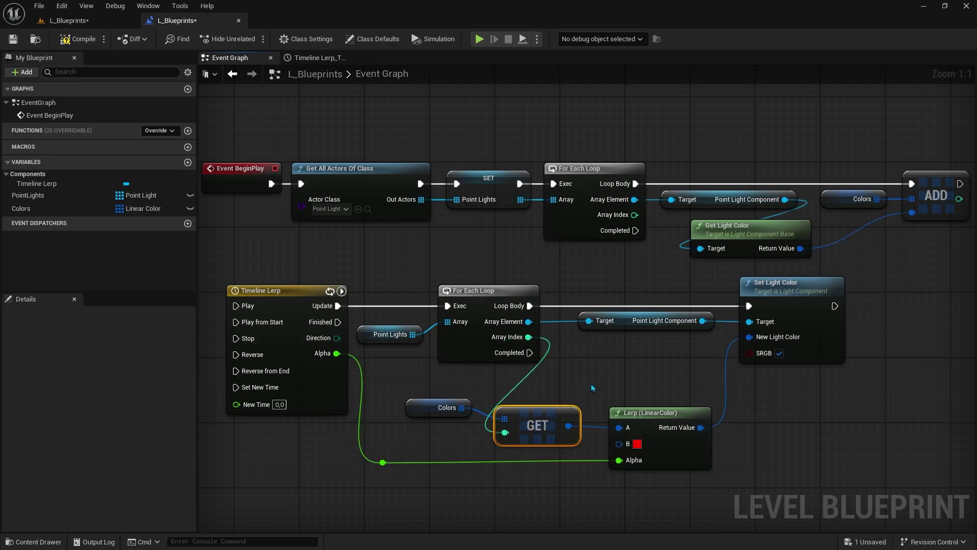
Tidy the Colors, GET, Lerp and reroute nodes and select the Timeline Lerp node.
drag(447, 407, 447, 418)
drag(537, 425, 554, 425)
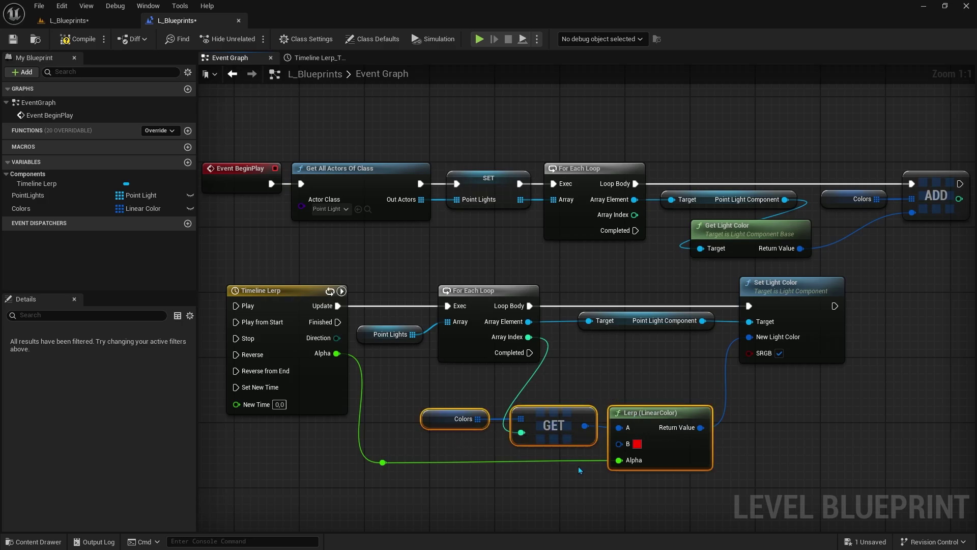
drag(635, 414, 374, 471)
key(Right)
key(Right)
key(Right)
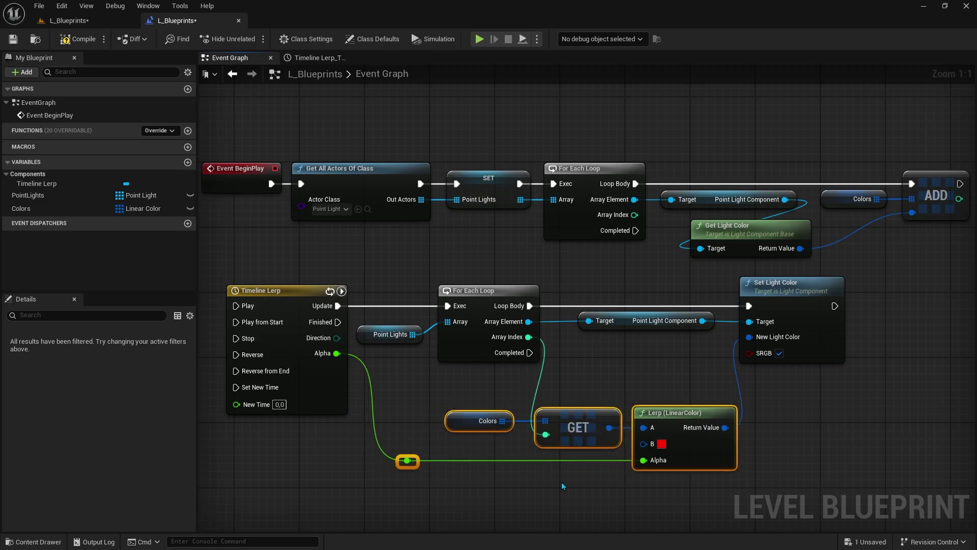
key(Right)
key(Right)
click(667, 459)
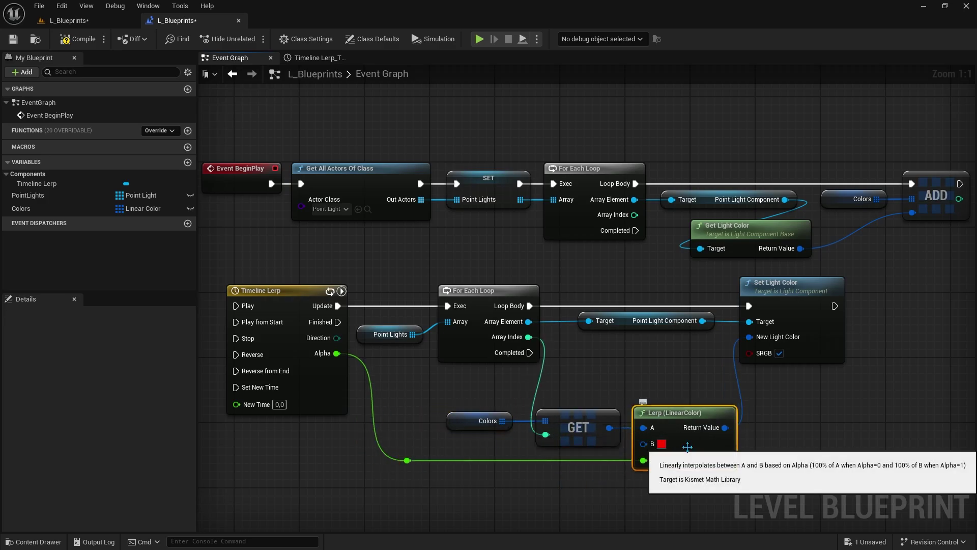
click(327, 396)
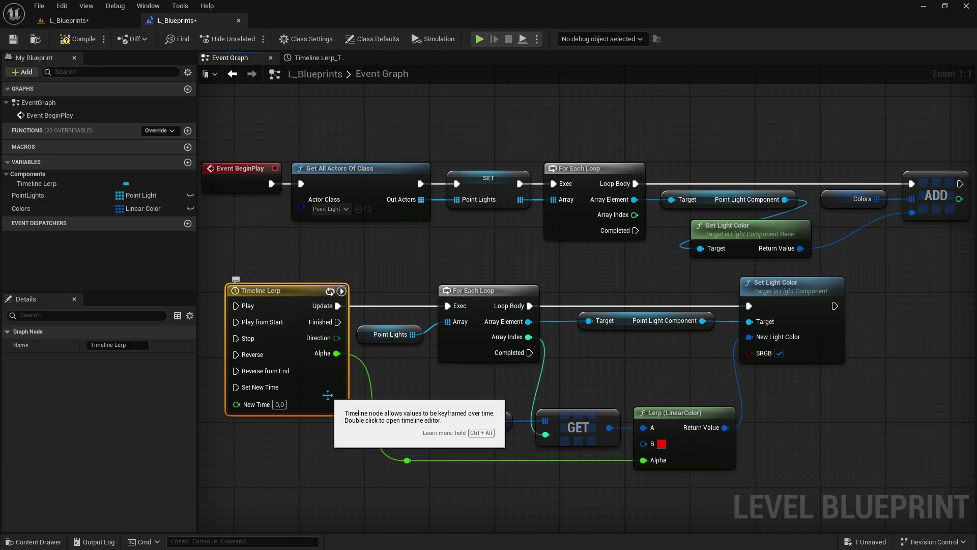
click(69, 20)
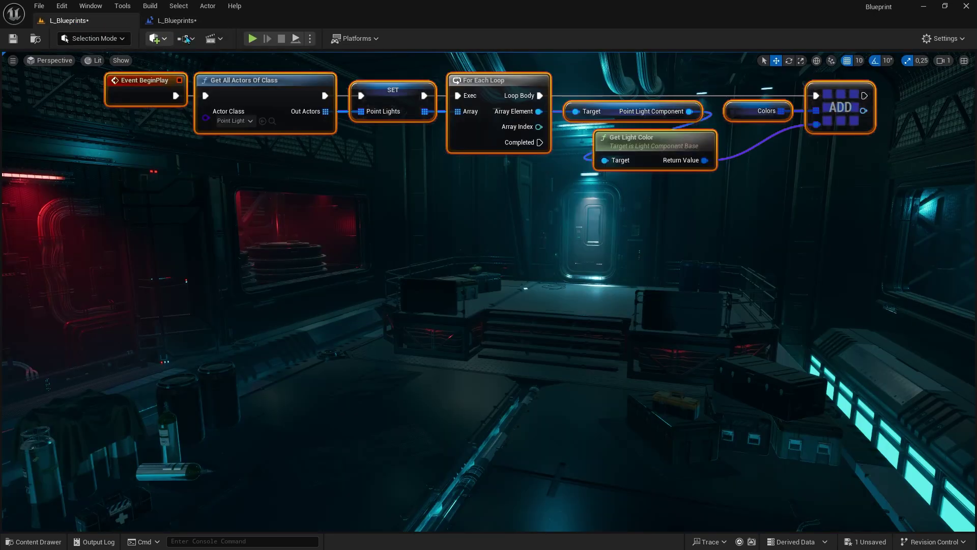
key(alt+p)
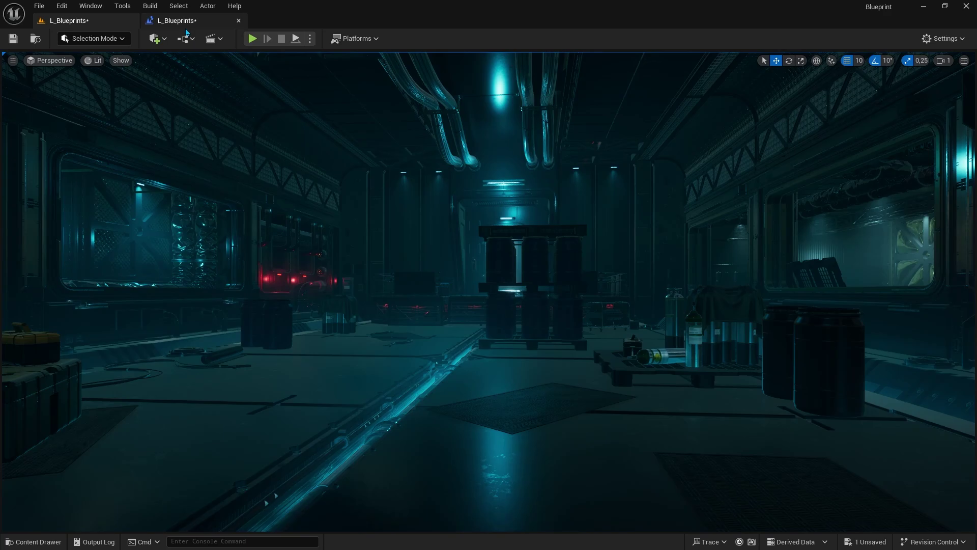
click(176, 21)
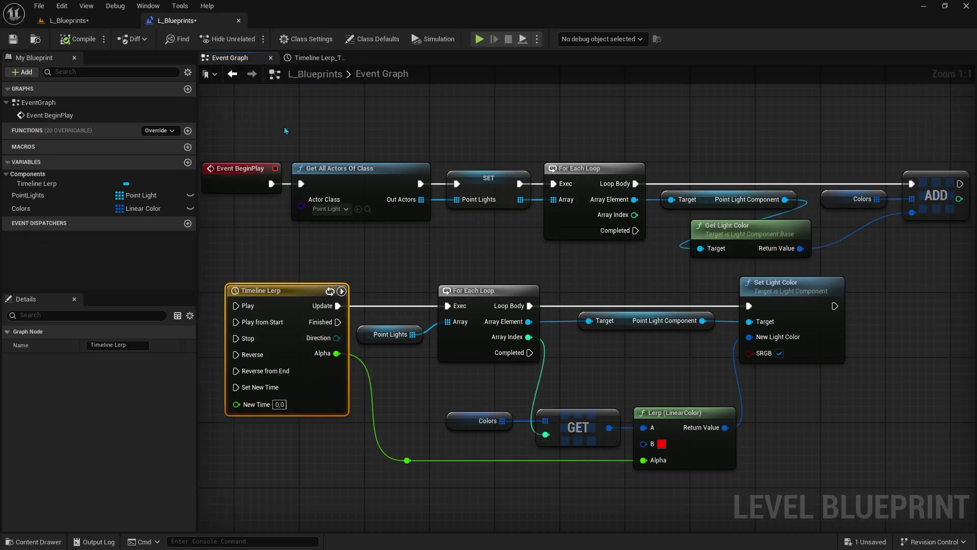
click(662, 444)
click(754, 405)
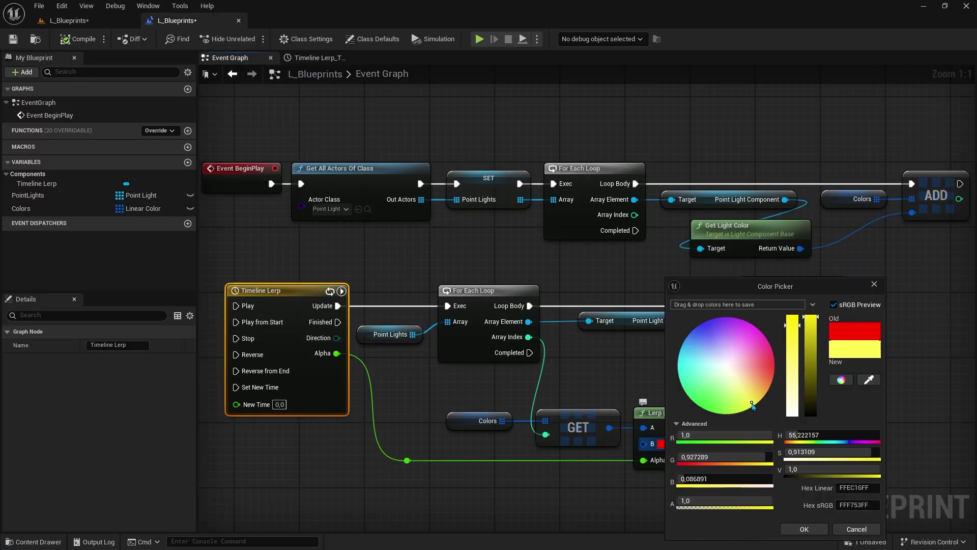
click(803, 529)
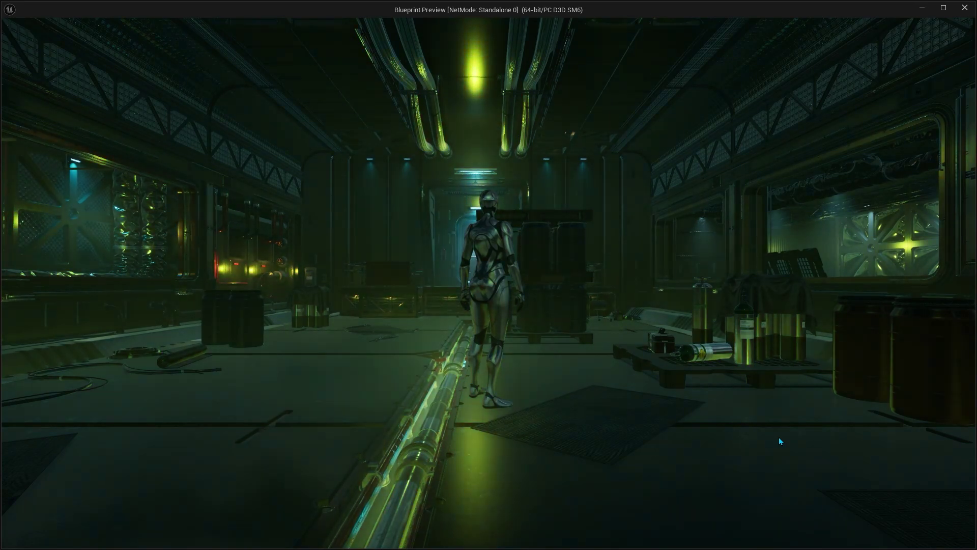
key(Escape)
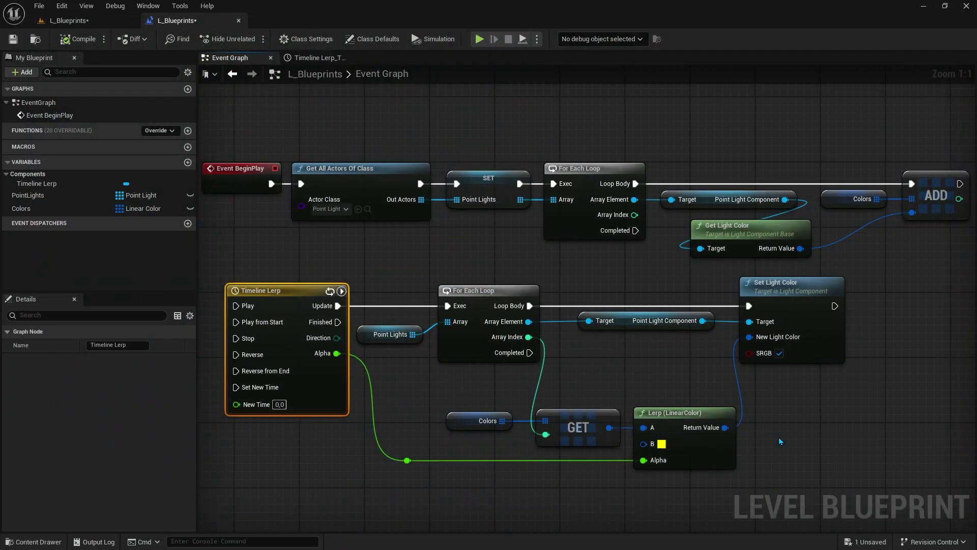
key(ctrl+z)
click(697, 450)
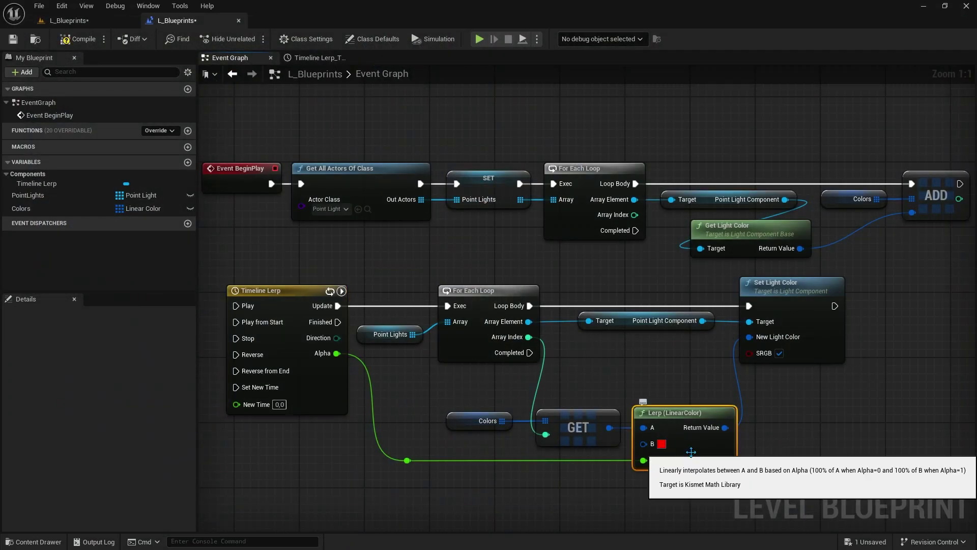
scroll(692, 452, down, 1)
right_drag(691, 451, 633, 438)
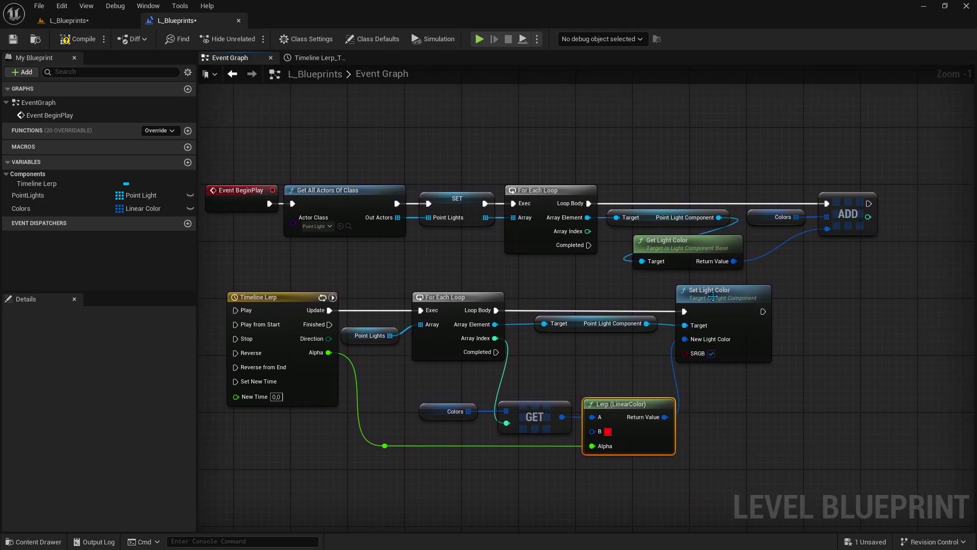
Add Get Actor Location for each light, make Locations a Vector variable, and compile.
drag(593, 222, 783, 255)
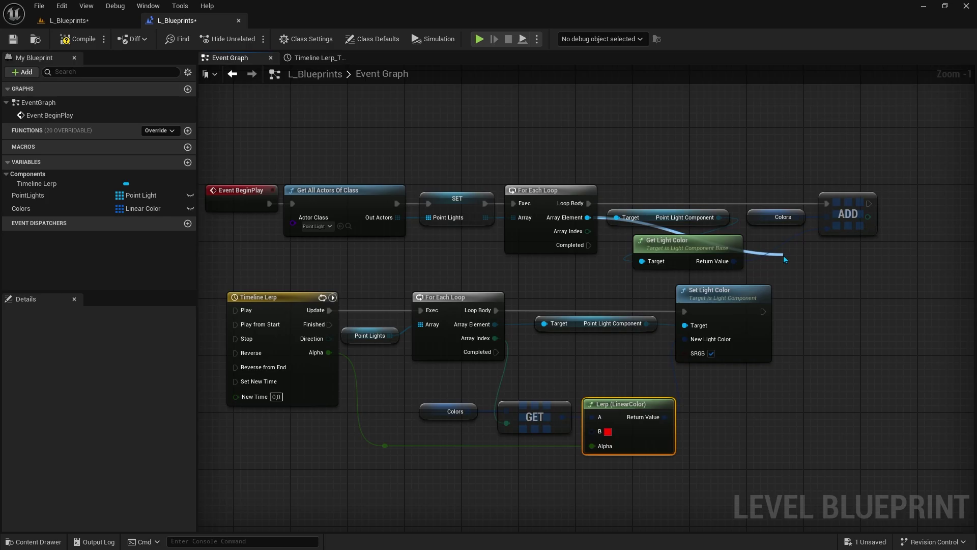
text(get ac)
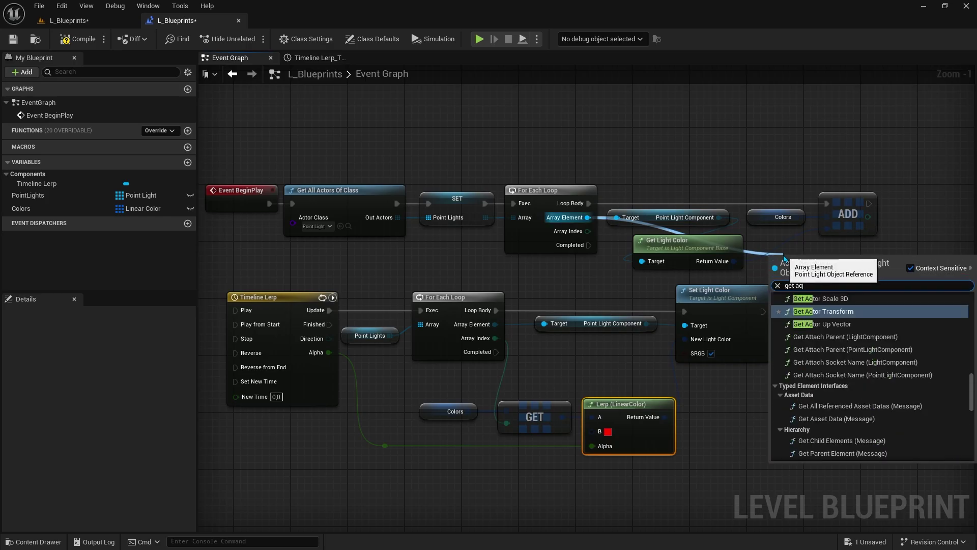
text(tor loca)
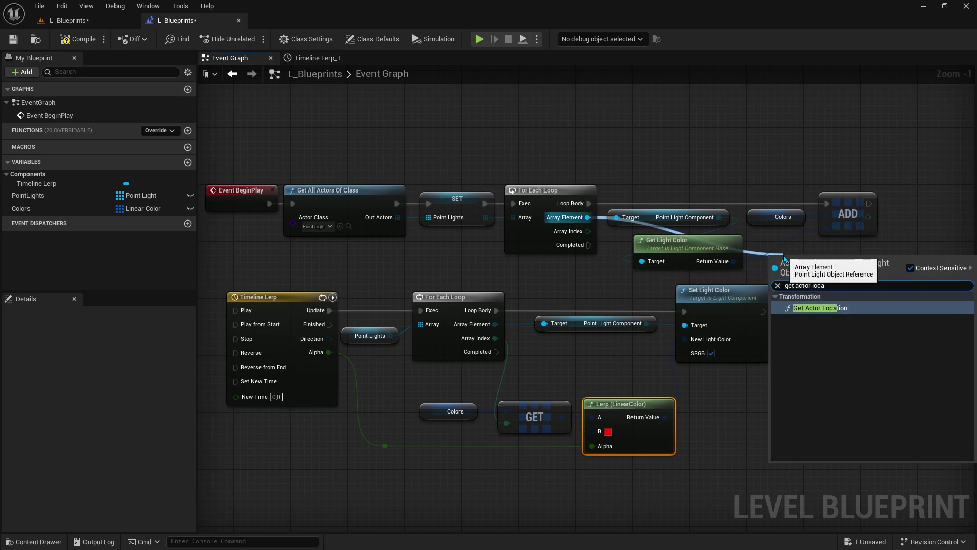
click(820, 308)
text(Locations)
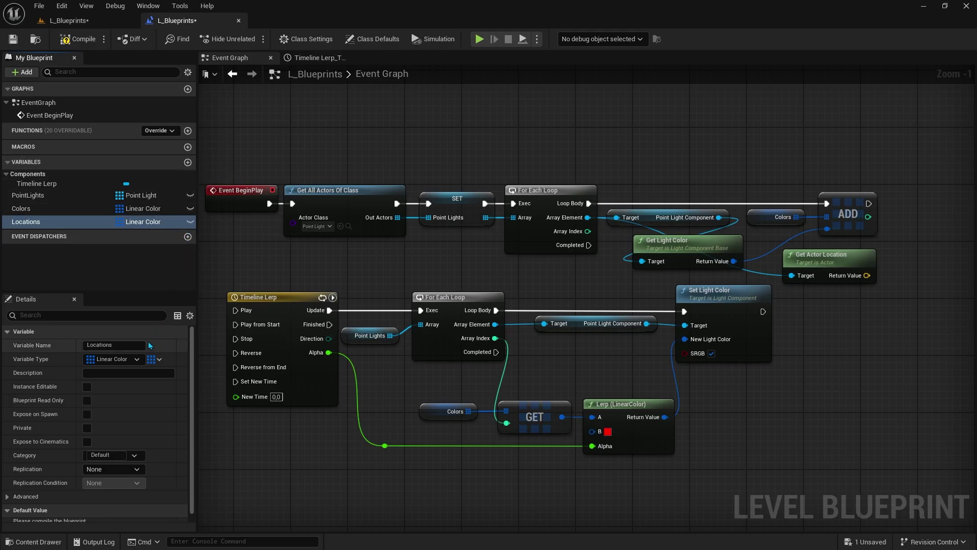
click(136, 360)
click(116, 257)
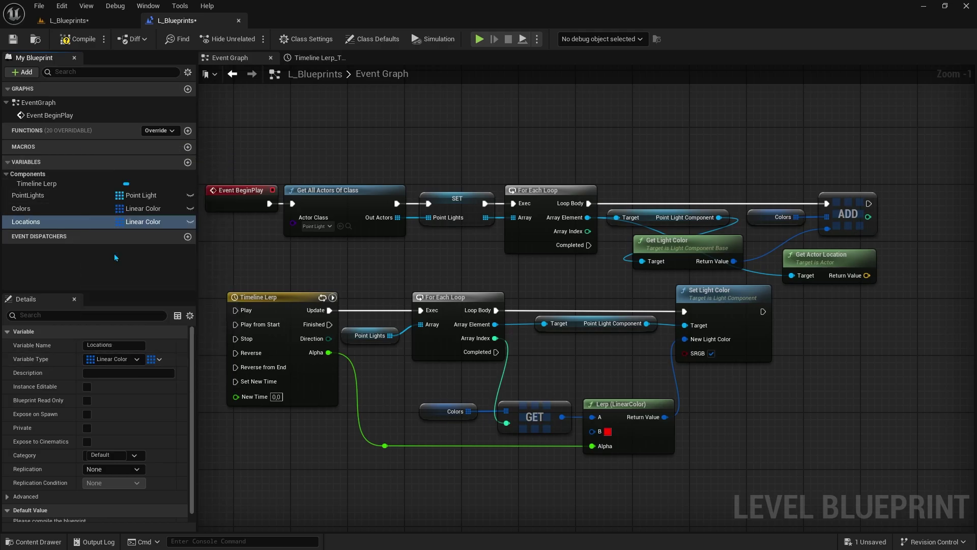
click(78, 41)
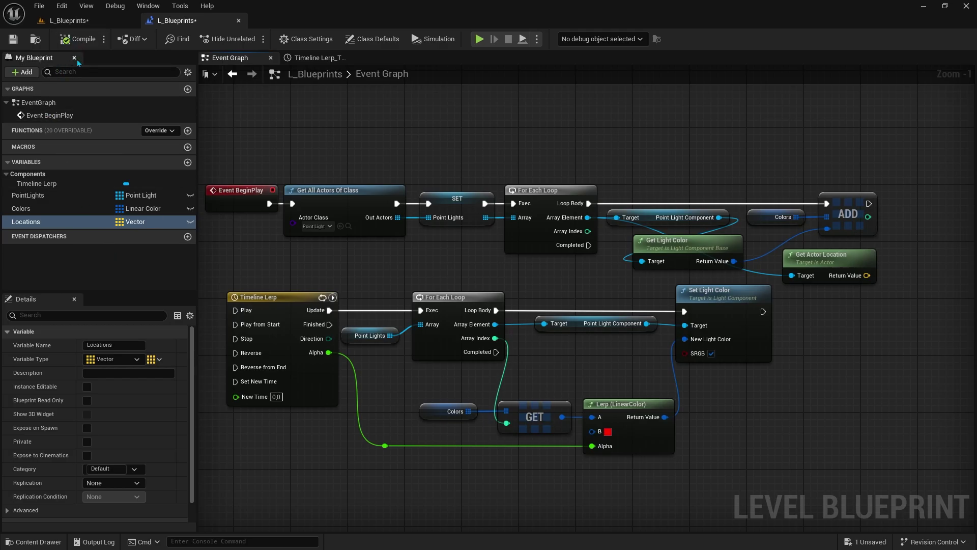
Chain an Add storing each light's location into Locations after the colour add, then lower the timeline nodes.
drag(893, 241, 893, 235)
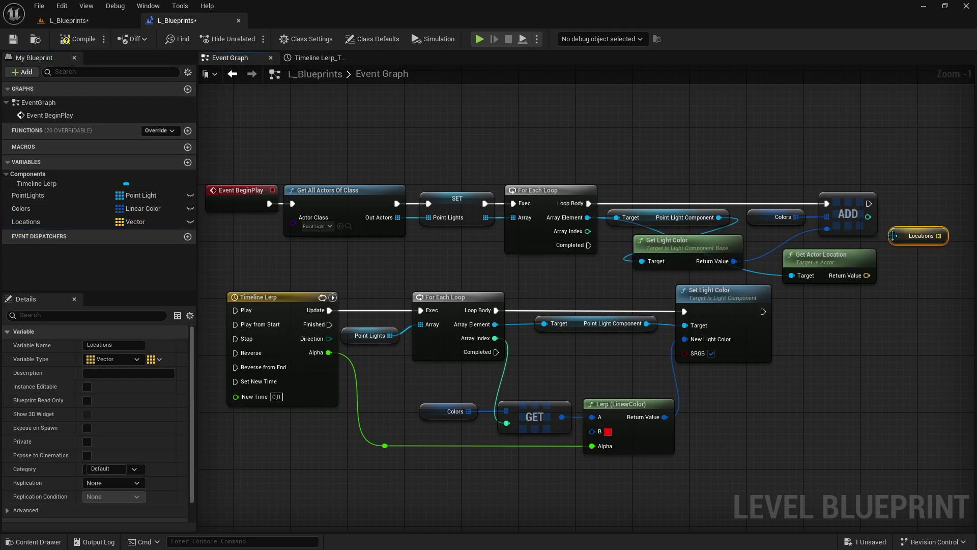
drag(840, 253, 841, 274)
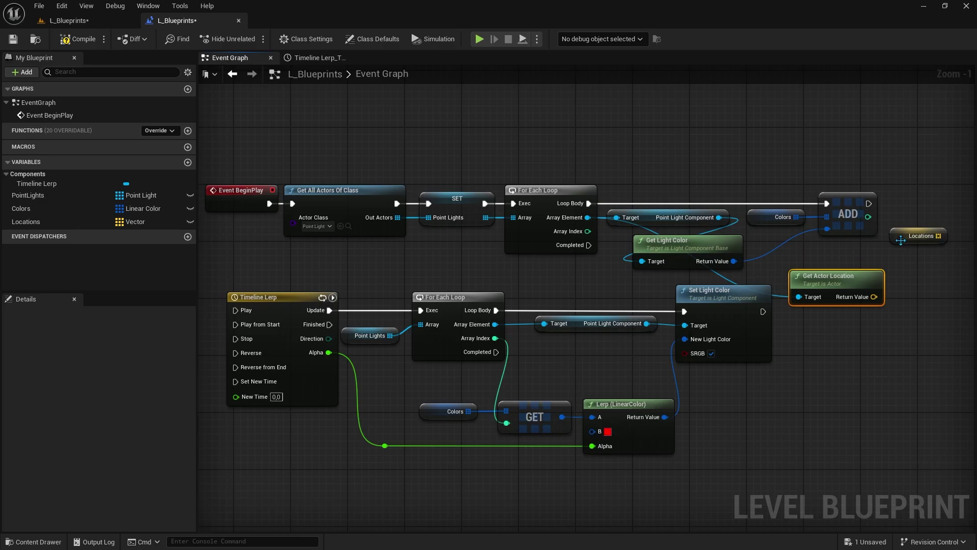
mouse_move(901, 240)
mouse_down()
mouse_move(833, 260)
mouse_move(899, 244)
mouse_move(916, 203)
mouse_move(869, 203)
mouse_up()
text(add)
key(Return)
drag(873, 296, 899, 231)
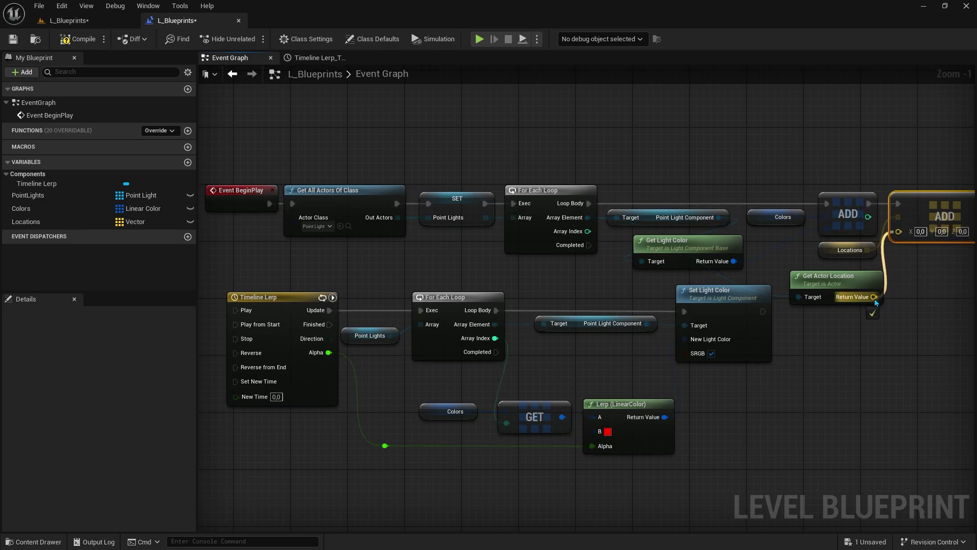
drag(863, 279, 854, 279)
drag(758, 451, 215, 275)
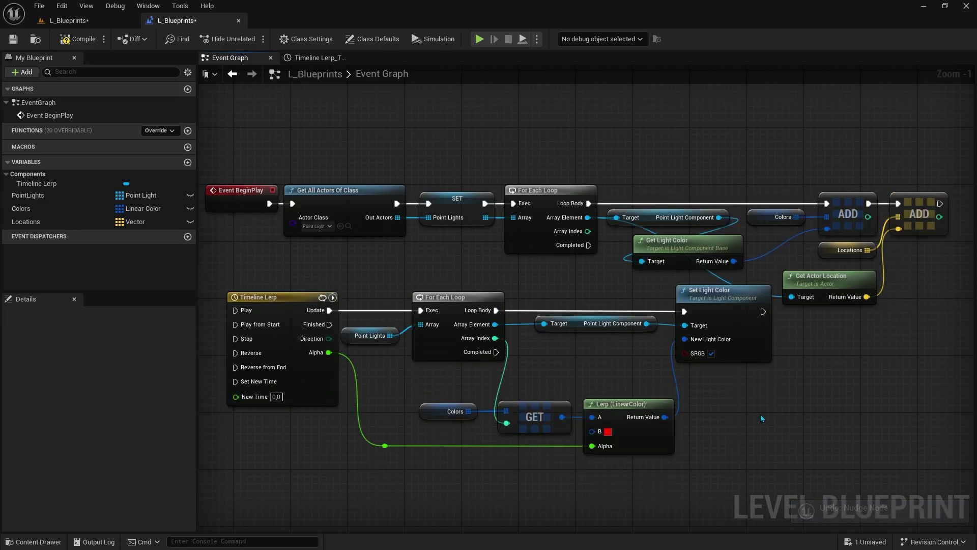
drag(275, 296, 282, 343)
Add Set Actor Location for each light, running right after Set Light Color.
click(747, 289)
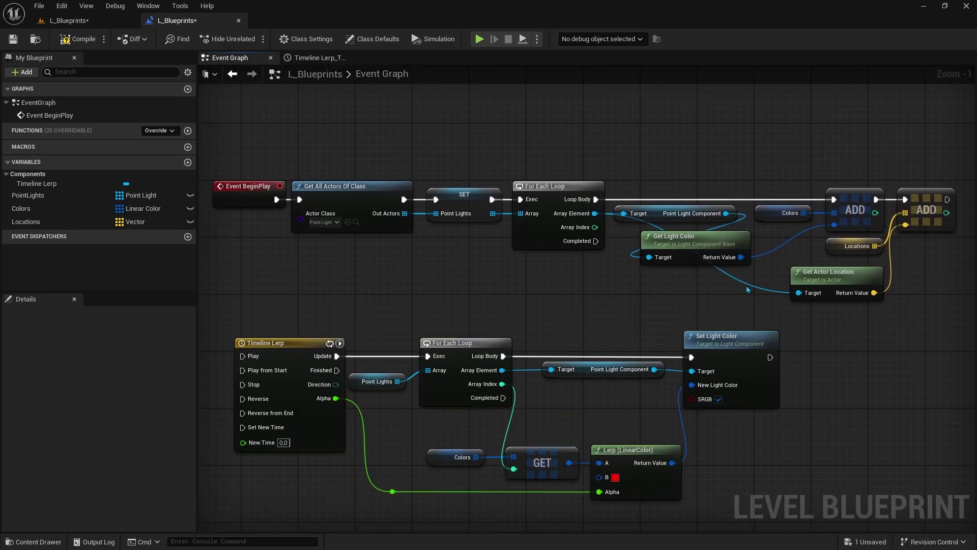
drag(379, 381, 379, 370)
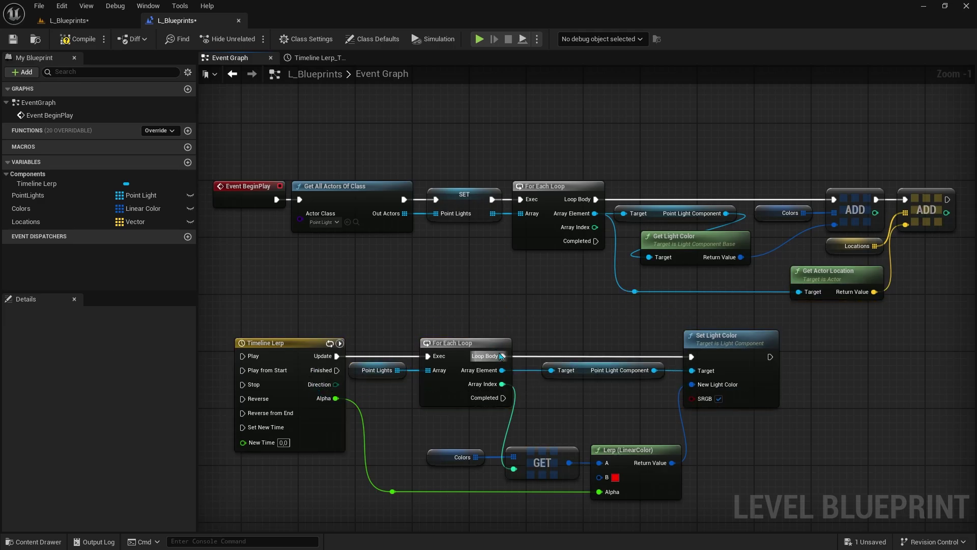
drag(502, 370, 520, 386)
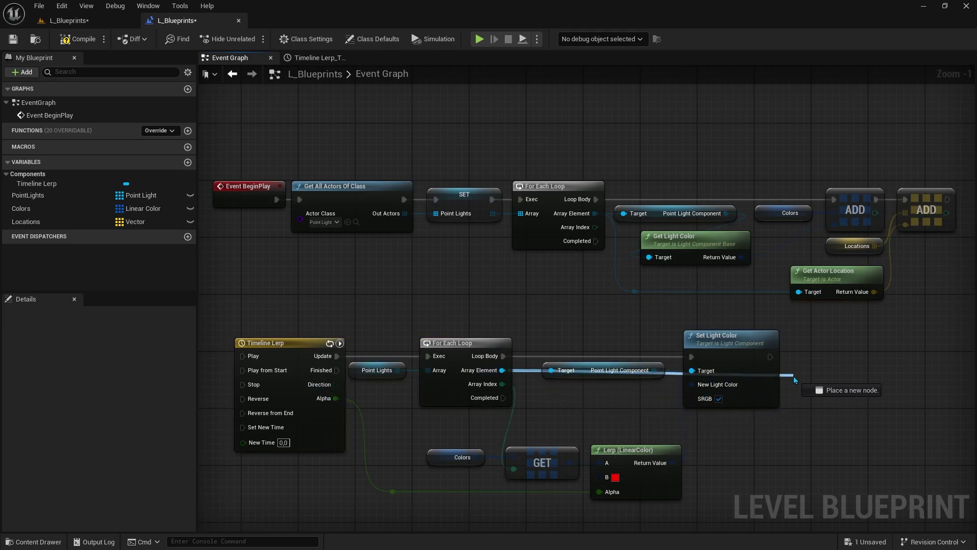
drag(793, 377, 792, 377)
text(set actor loca)
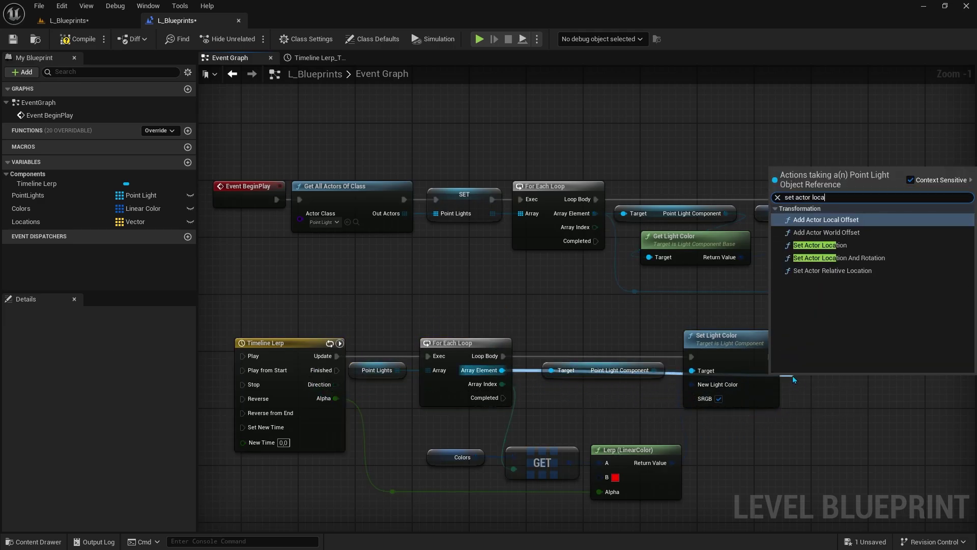
key(Down)
key(Down)
key(Return)
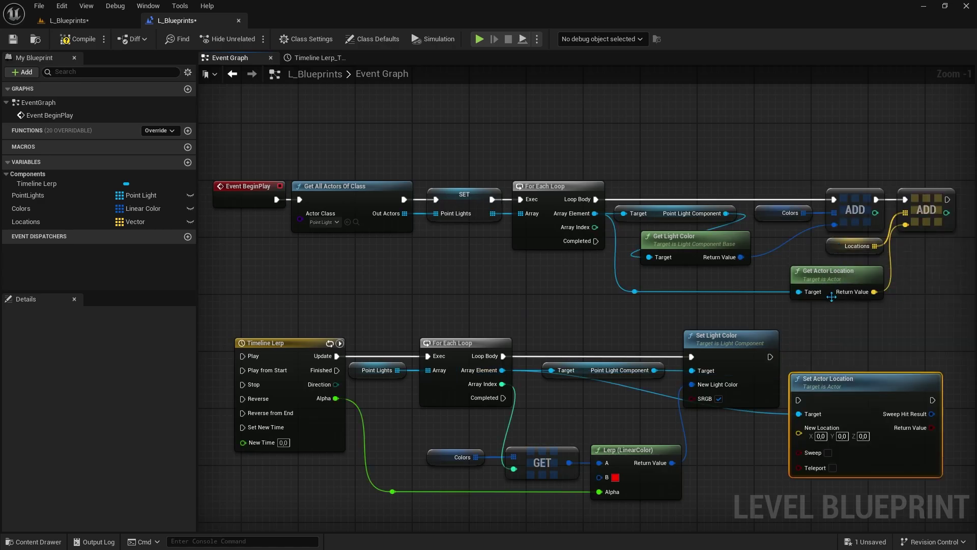
mouse_move(838, 381)
mouse_down()
mouse_move(867, 339)
mouse_move(770, 356)
mouse_up()
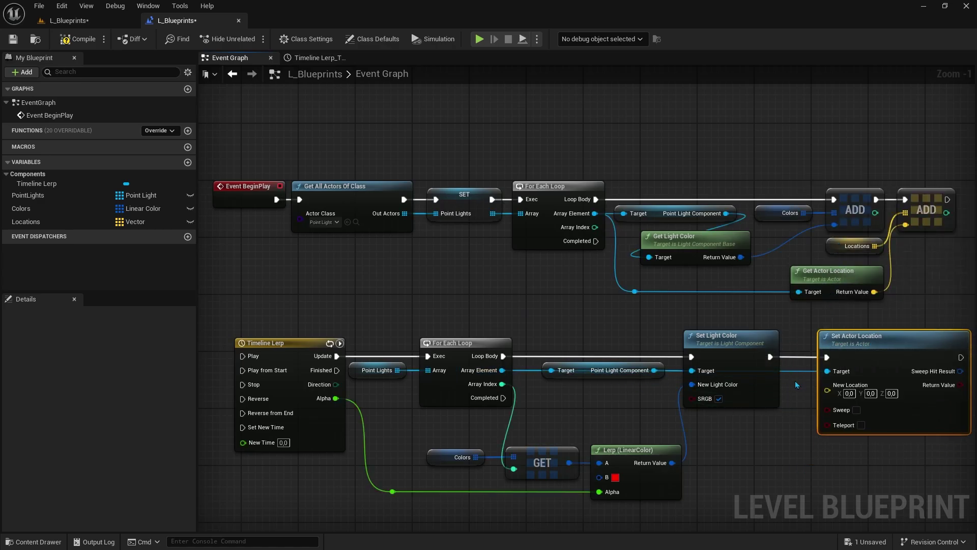
Feed the New Location input from a Lerp (Vector) node and shift both nodes right.
drag(826, 390, 786, 453)
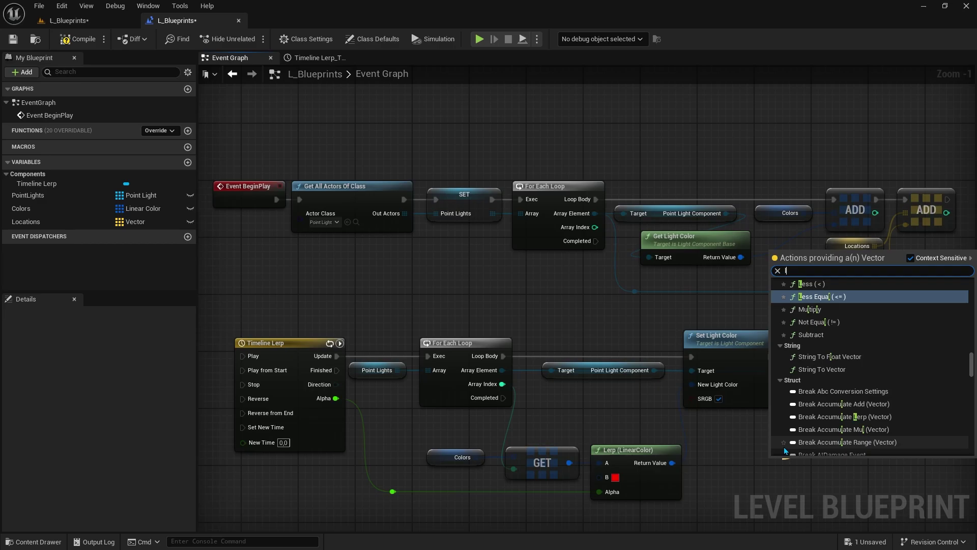
text(lerp)
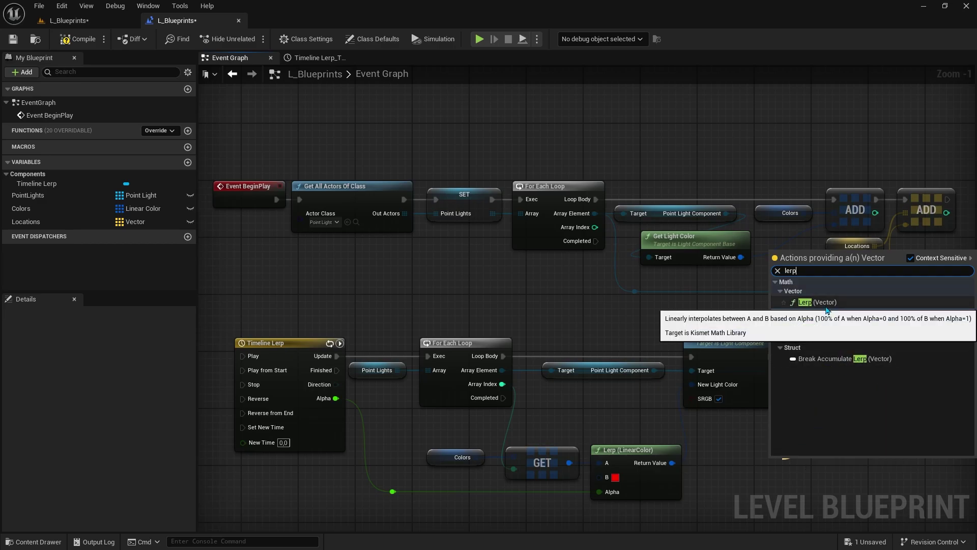
click(817, 302)
drag(814, 462, 781, 435)
mouse_move(962, 325)
mouse_down()
mouse_move(316, 421)
mouse_move(309, 399)
mouse_up()
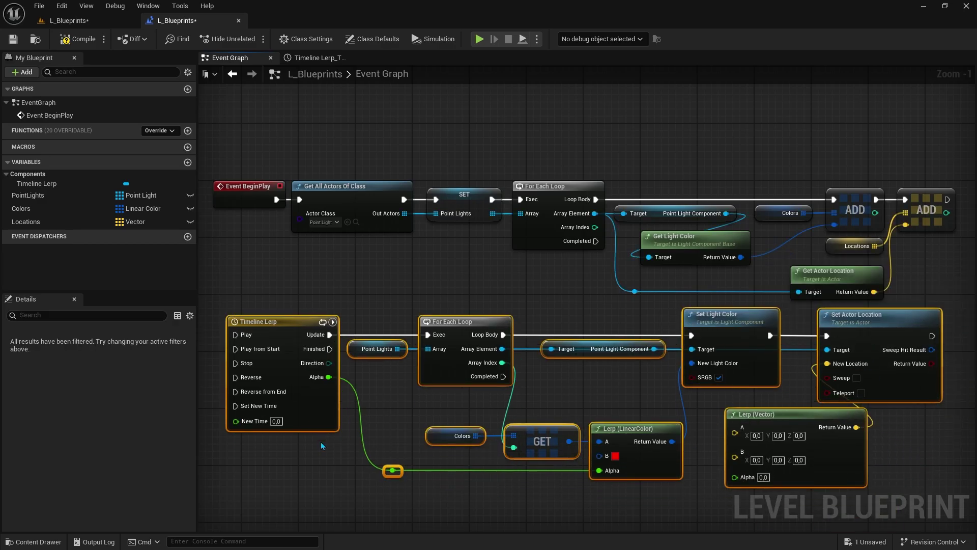
scroll(439, 499, down, 2)
drag(742, 292, 888, 293)
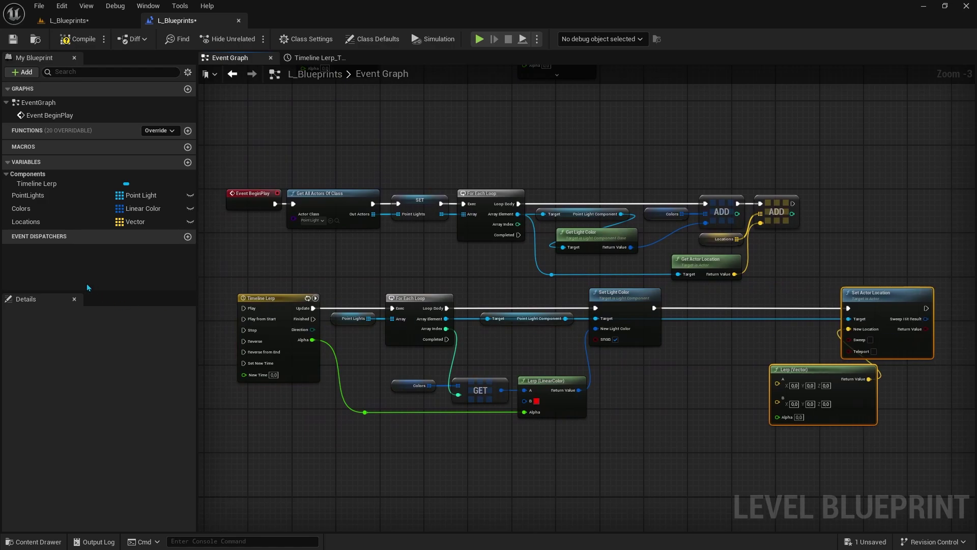
Feed the vector Lerp's A with a Locations GET indexed by the loop Array Index.
drag(26, 222, 386, 274)
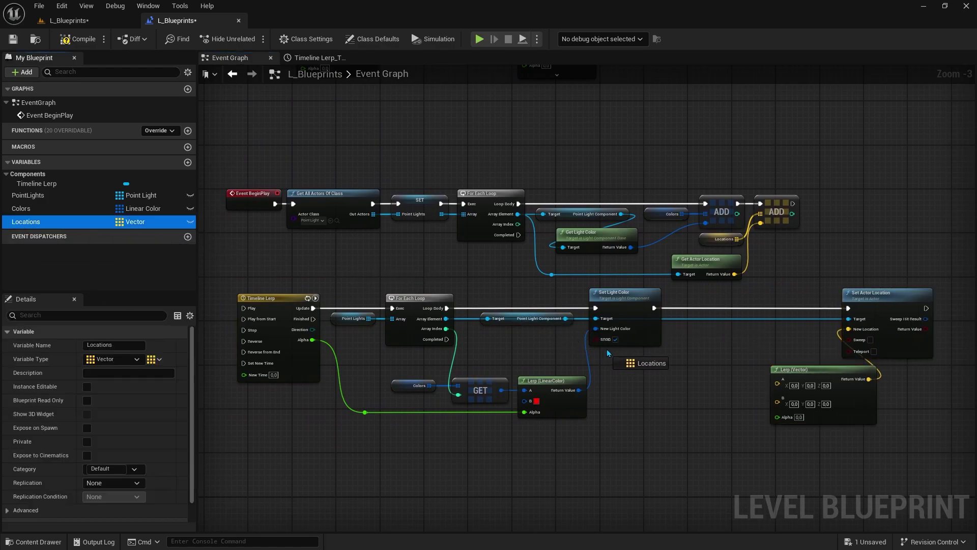
drag(627, 370, 679, 387)
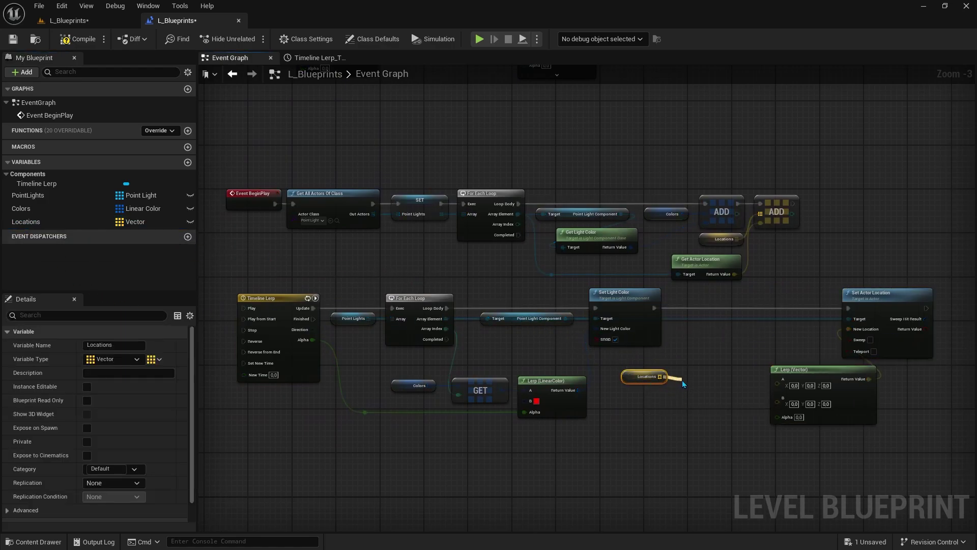
text(get)
click(738, 264)
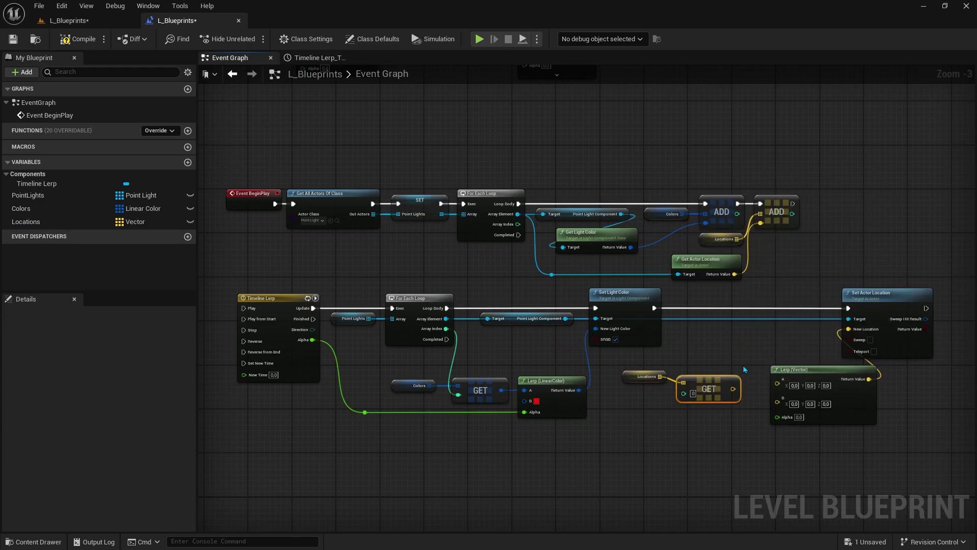
drag(732, 389, 778, 386)
drag(684, 393, 448, 335)
scroll(575, 397, up, 3)
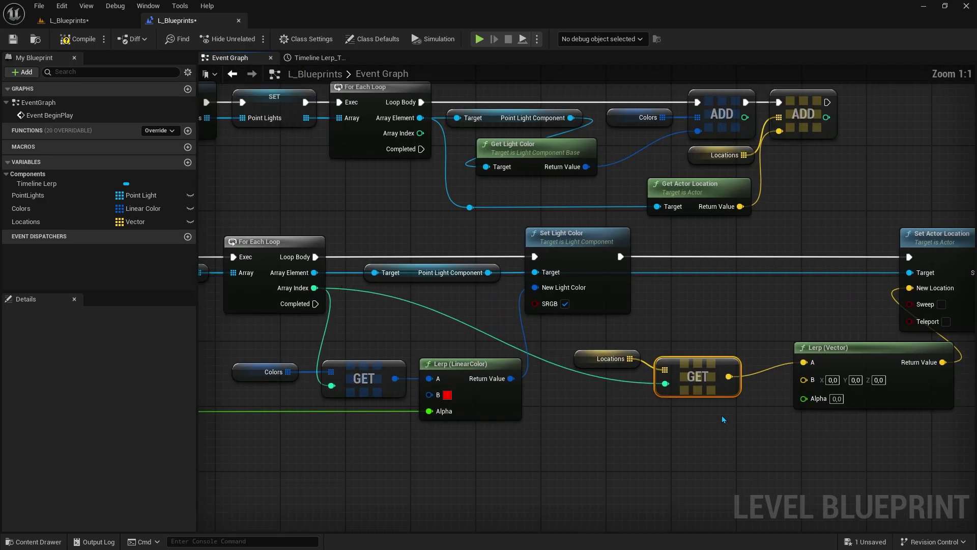
right_drag(620, 410, 578, 403)
scroll(578, 404, up, 1)
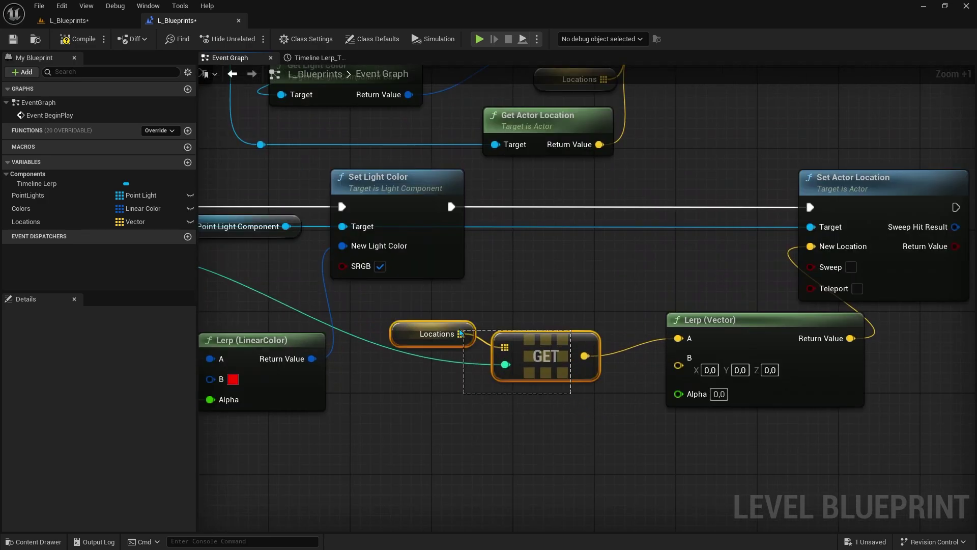
drag(461, 333, 367, 309)
Add a vector + node offsetting the stored location by X 50 into Lerp B.
drag(503, 326, 496, 403)
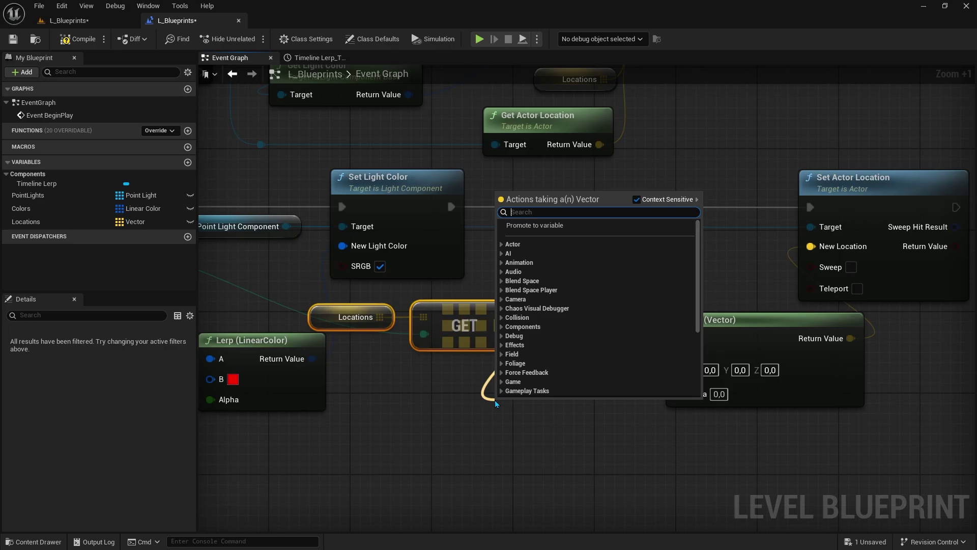
text(+)
key(Return)
drag(640, 387, 678, 365)
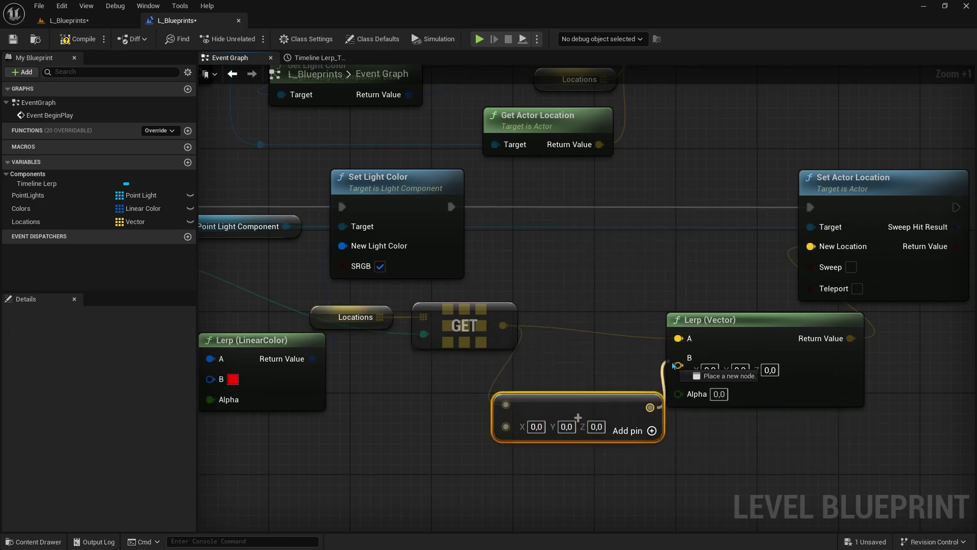
click(794, 356)
right_drag(858, 384, 795, 386)
drag(793, 285, 833, 285)
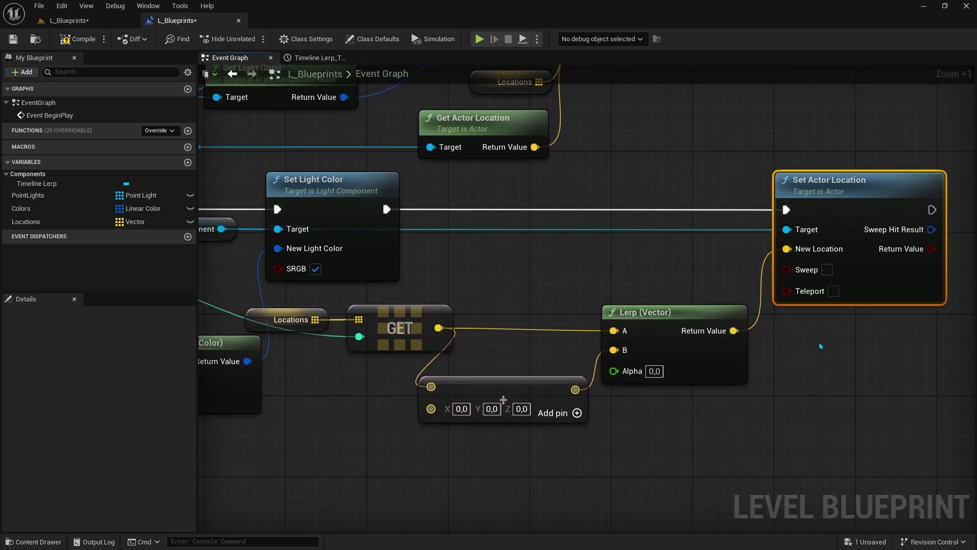
click(459, 425)
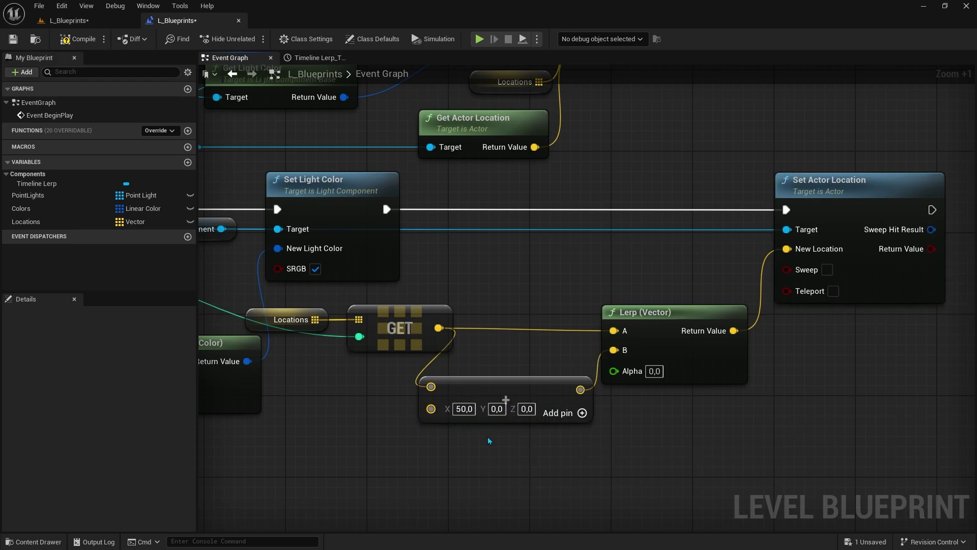
scroll(558, 427, down, 4)
right_drag(558, 427, 700, 417)
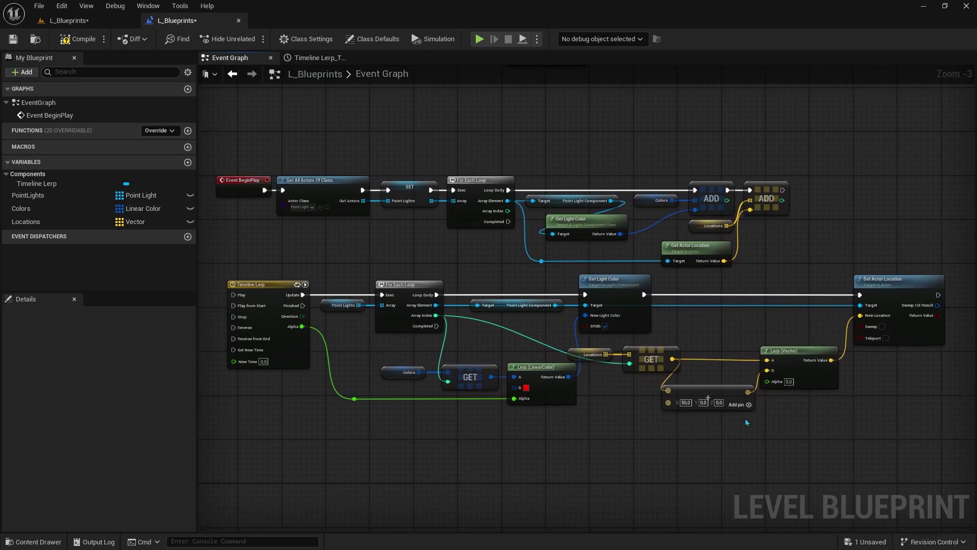
Wire the timeline Alpha into the Lerp (Vector) Alpha, compile, and play-test the level.
mouse_move(767, 381)
mouse_down()
mouse_move(363, 365)
mouse_move(354, 399)
mouse_up()
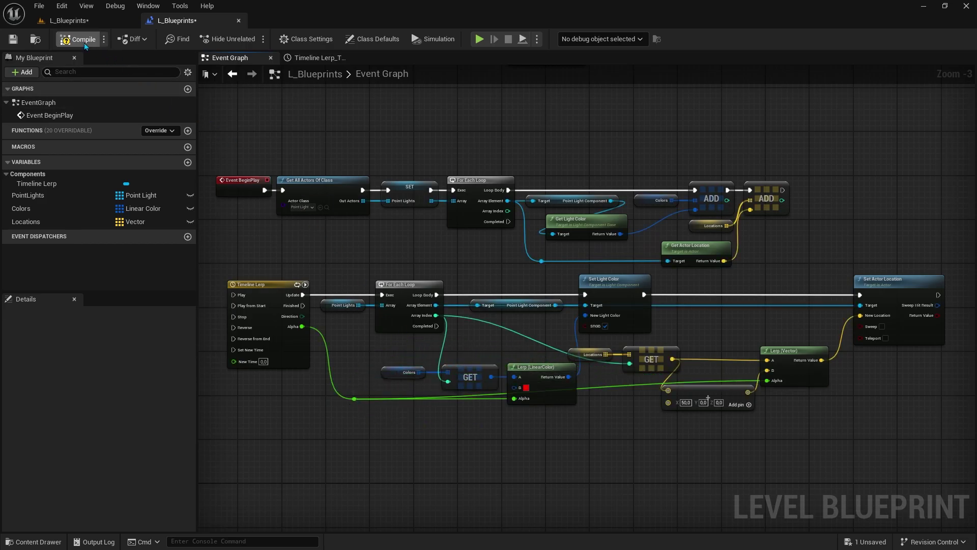
click(69, 21)
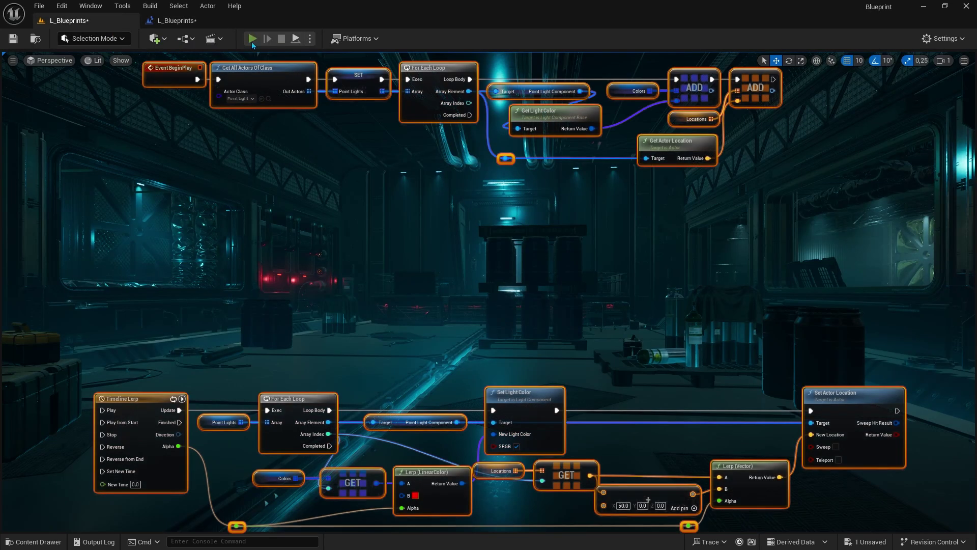
click(253, 44)
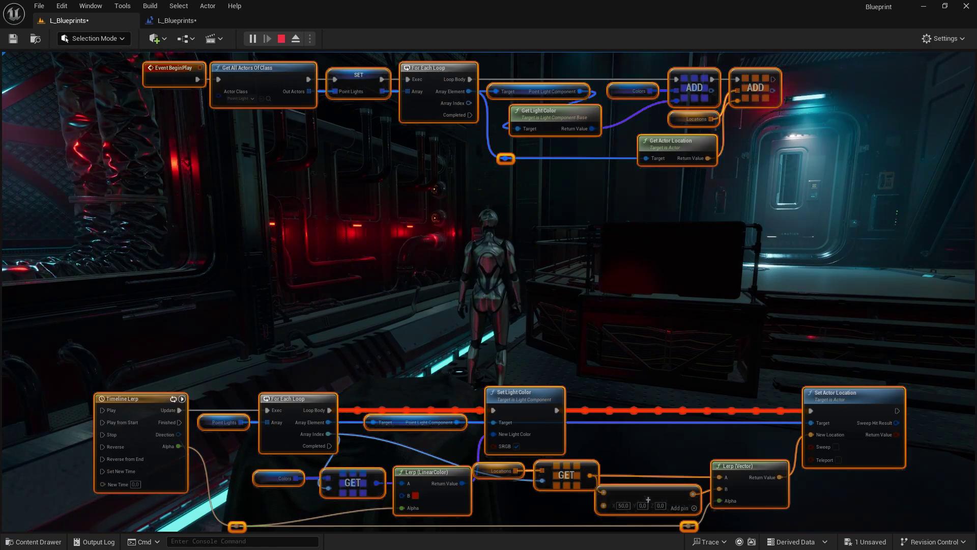
key(Escape)
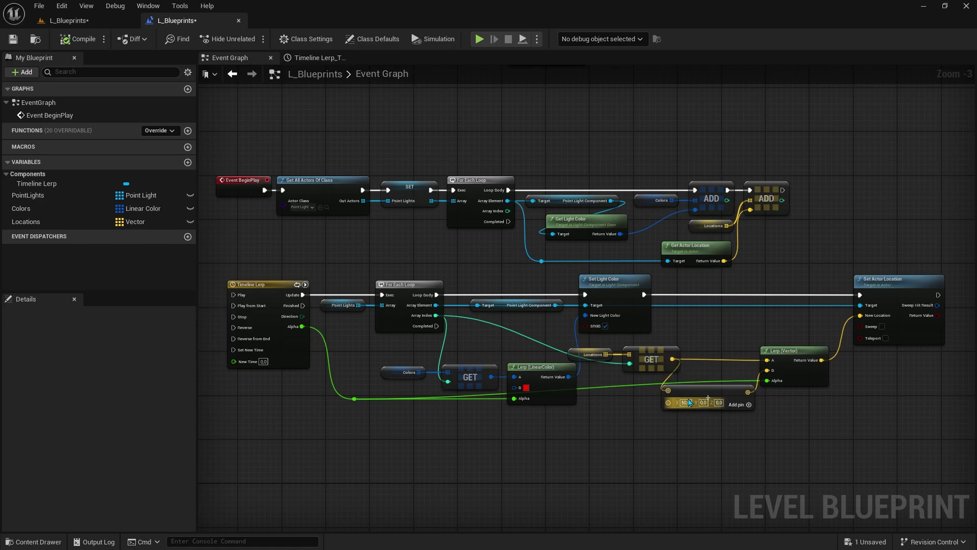
Change the vector add offset to X 0, Z 100 so the lights rise.
click(687, 402)
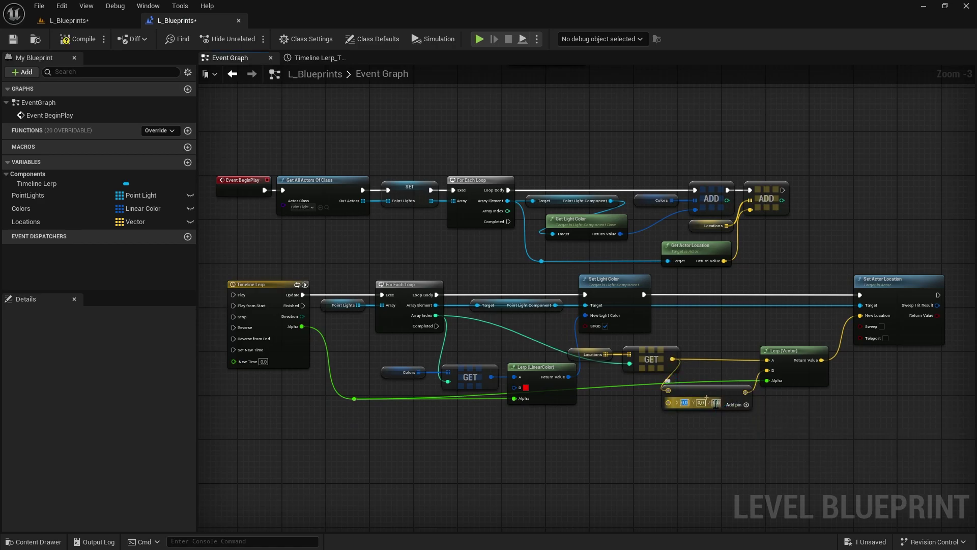
text(100)
key(Return)
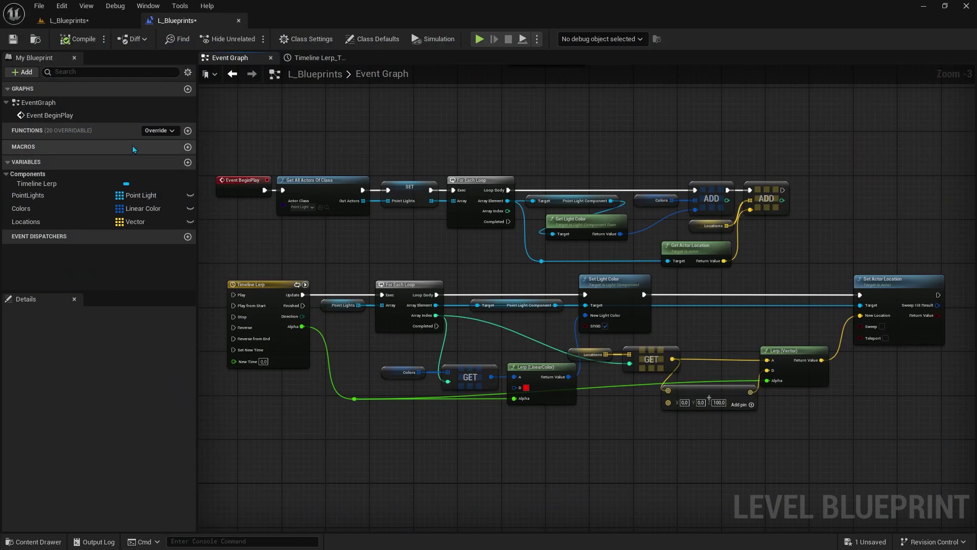
Switch back to the L_Blueprints level editor to test again.
click(71, 28)
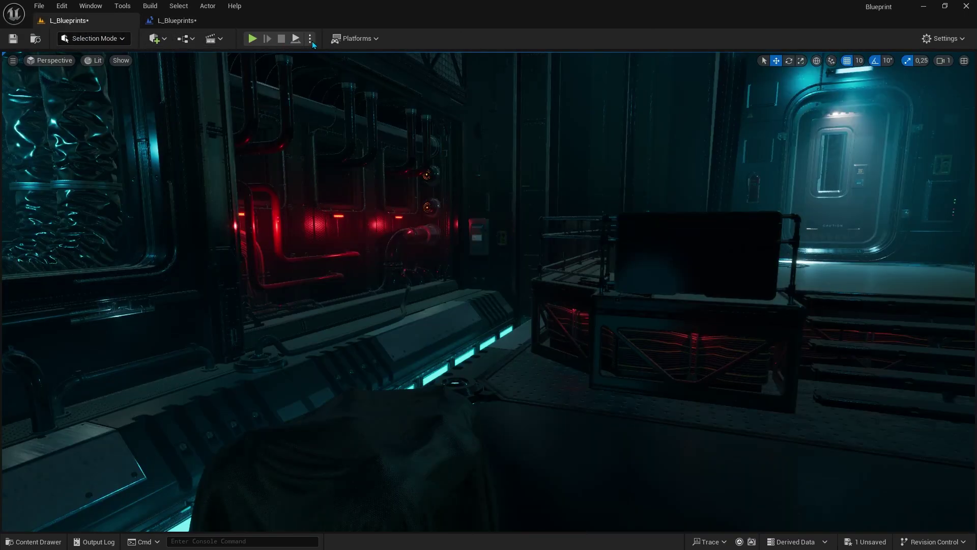